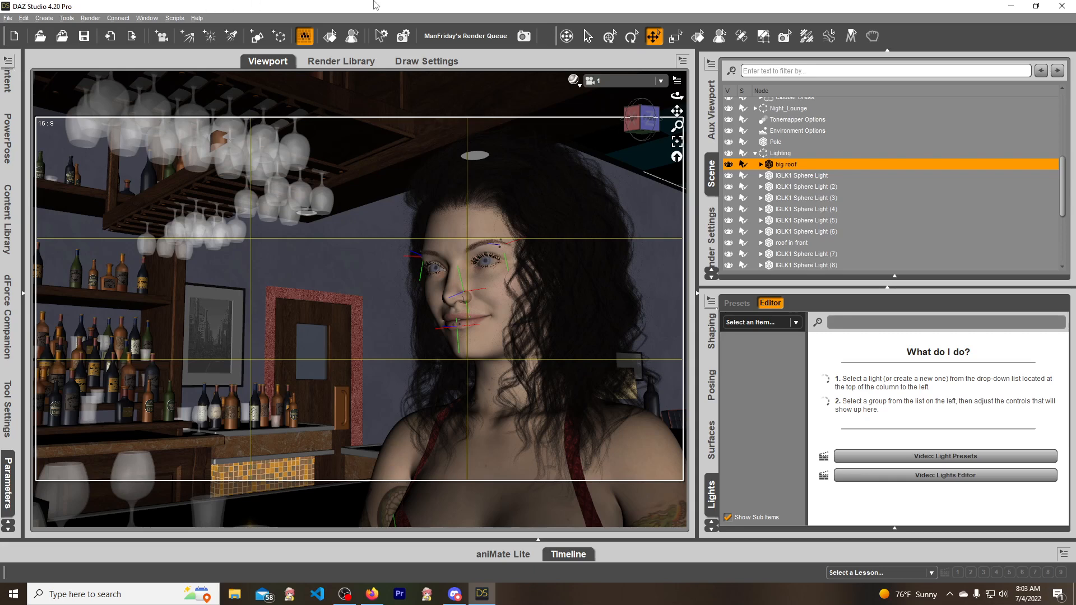
# Preview the camera view in NVIDIA Iray draw style and turn off the thirds guide overlay
pyautogui.click(573, 80)
pyautogui.click(568, 227)
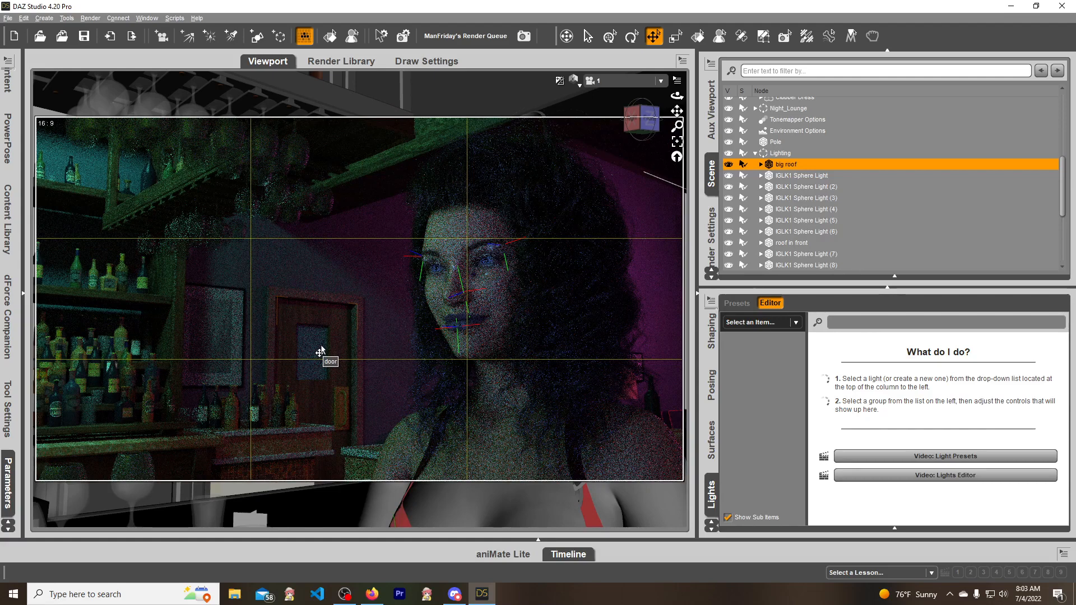
pyautogui.click(676, 82)
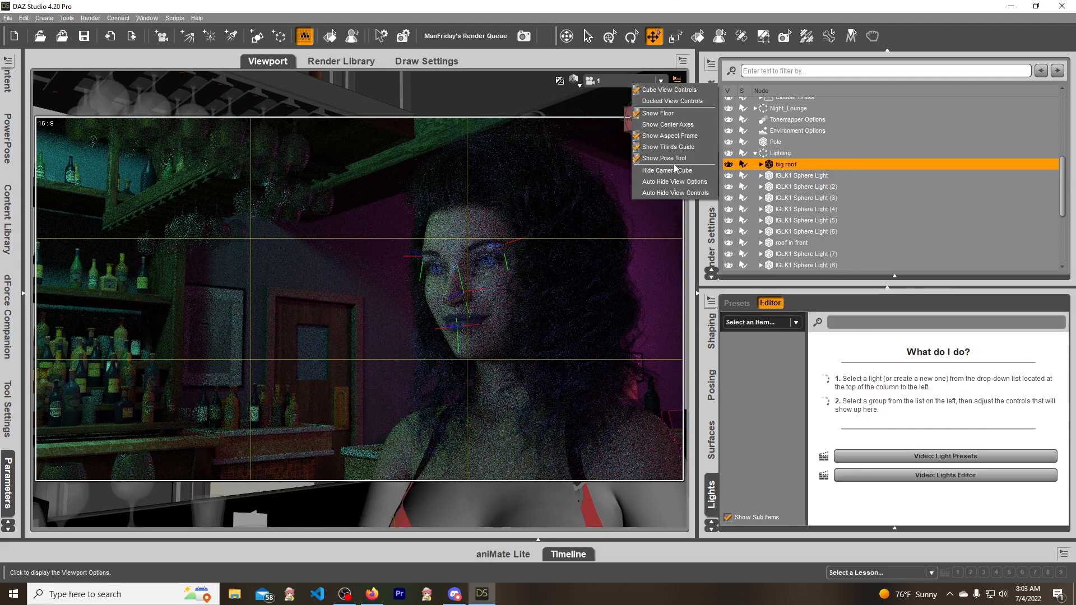
pyautogui.click(670, 147)
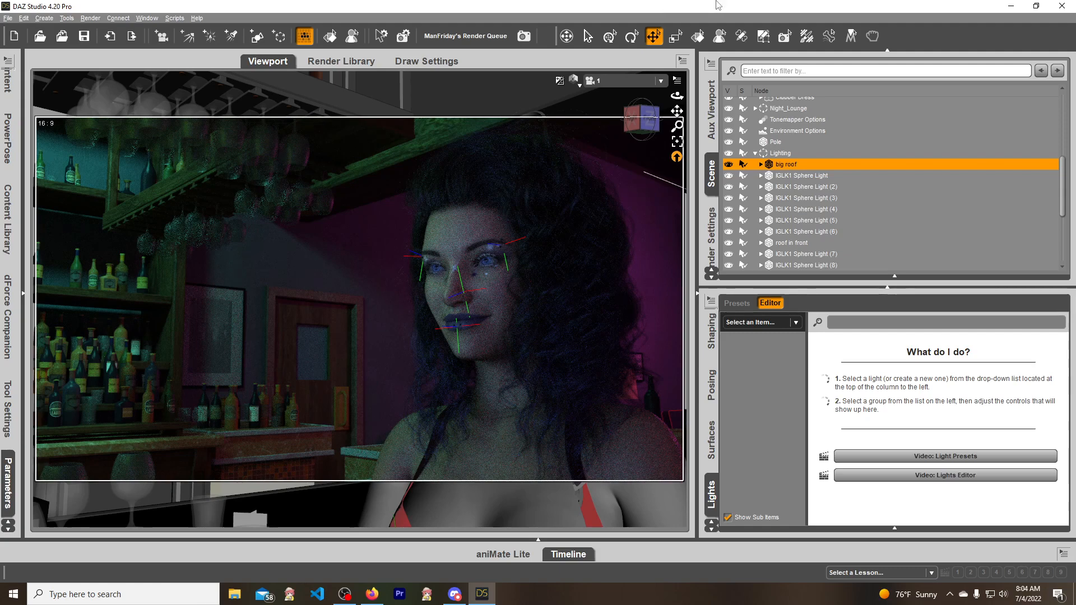
# Return the viewport to Texture Shaded and look at the bar scene through Perspective View
pyautogui.click(573, 80)
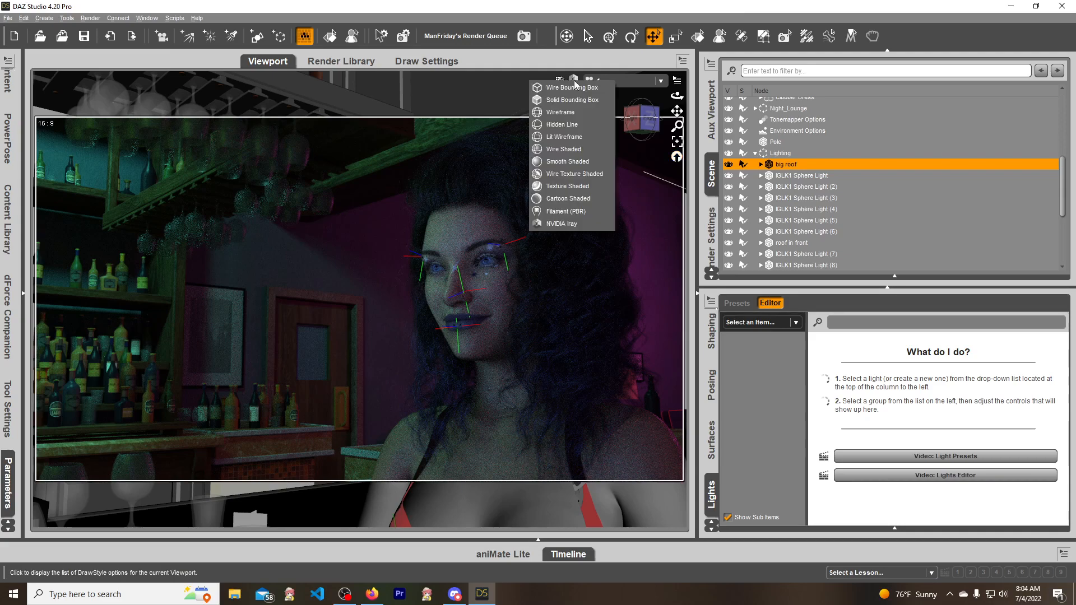
pyautogui.click(586, 189)
pyautogui.click(634, 85)
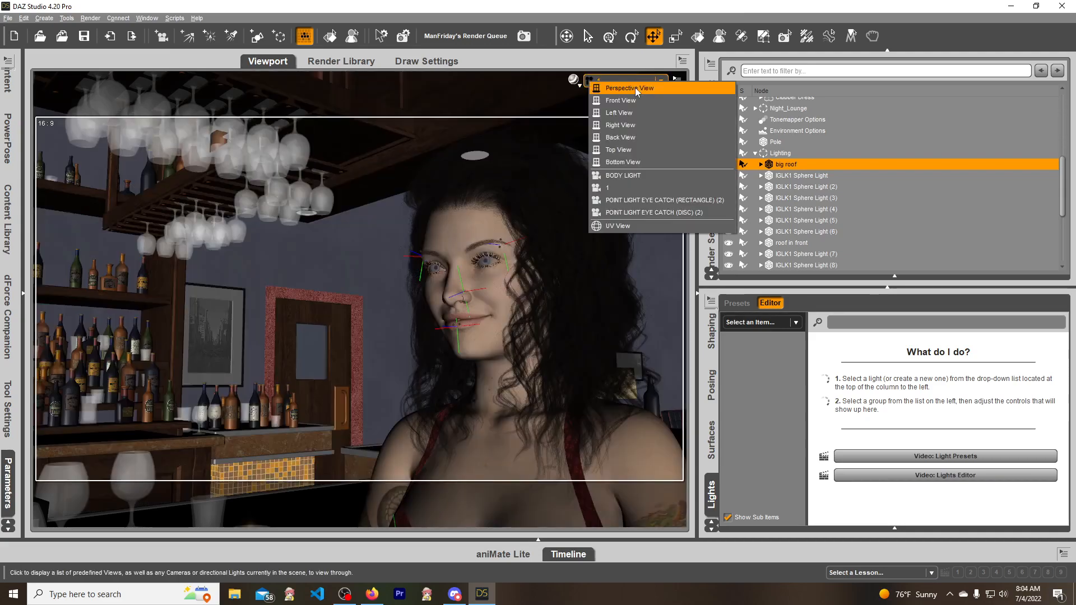
pyautogui.click(635, 88)
pyautogui.click(646, 124)
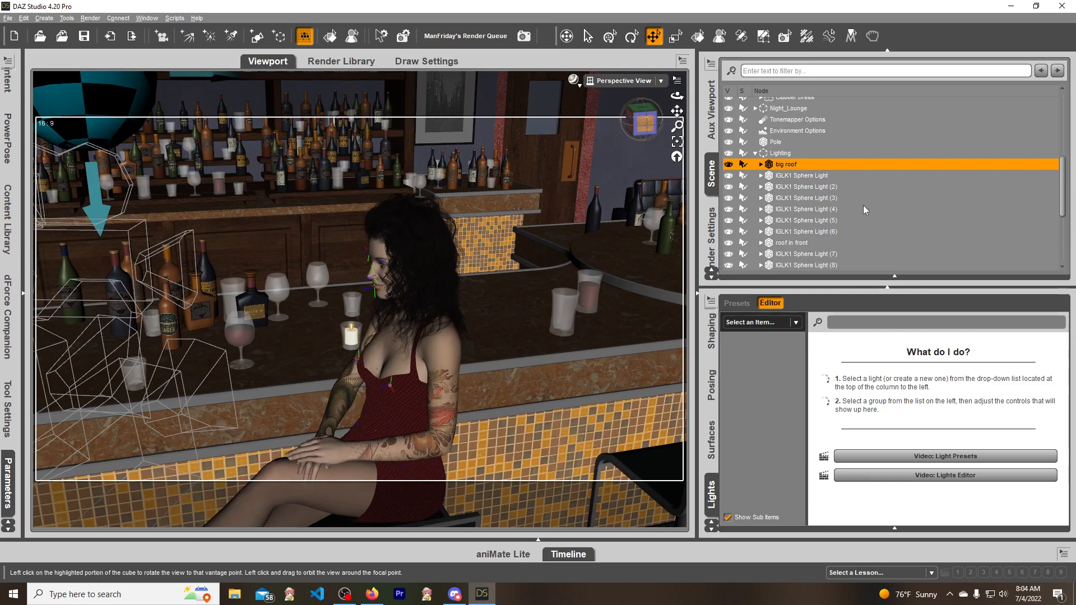
# Select camera 1 in the scene and set its Headlamp Mode to Off
pyautogui.scroll(-4, 840, 208)
pyautogui.click(788, 222)
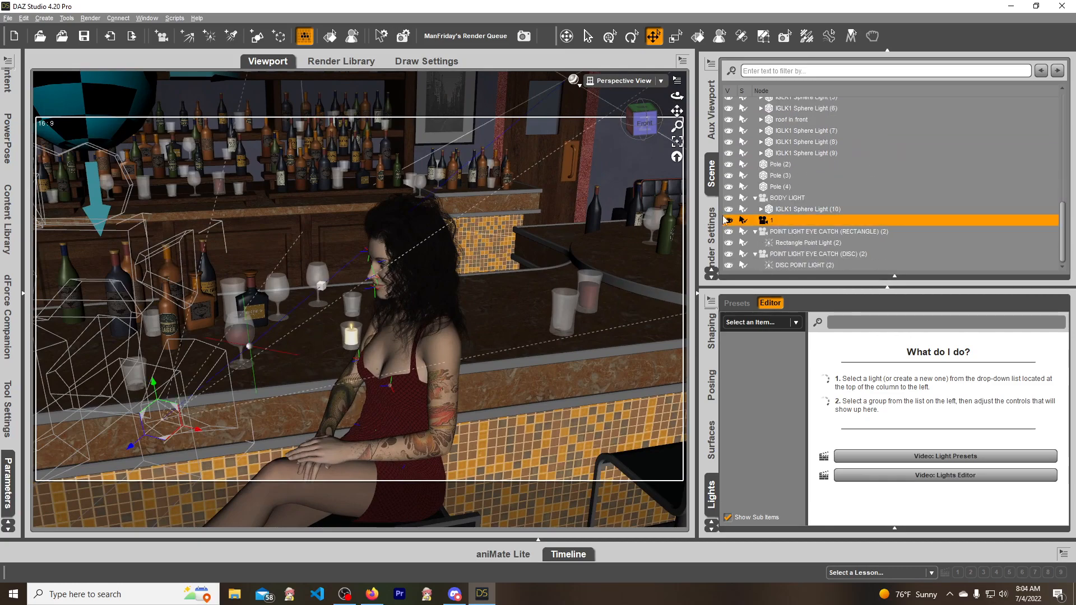
pyautogui.moveTo(643, 131); pyautogui.dragTo(619, 135)
pyautogui.moveTo(619, 128); pyautogui.dragTo(647, 127, button='right')
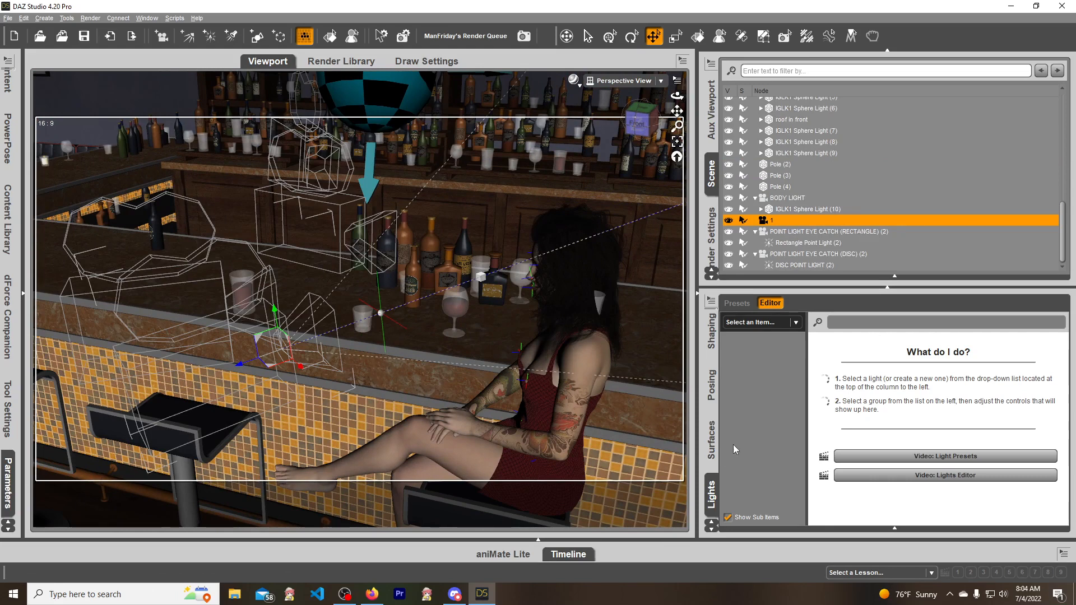
pyautogui.scroll(-1, 713, 442)
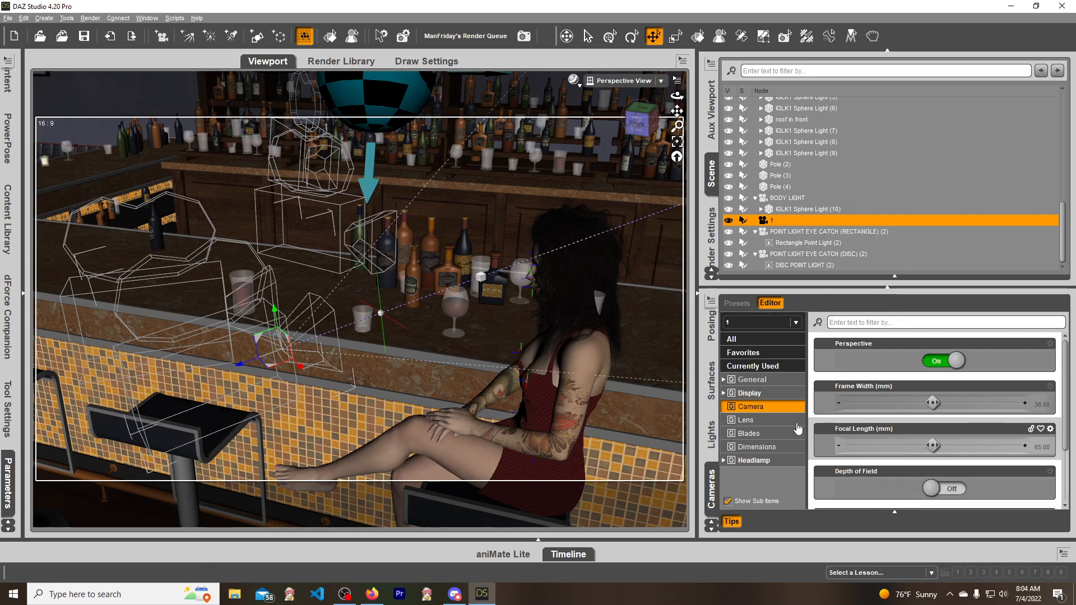
pyautogui.click(776, 460)
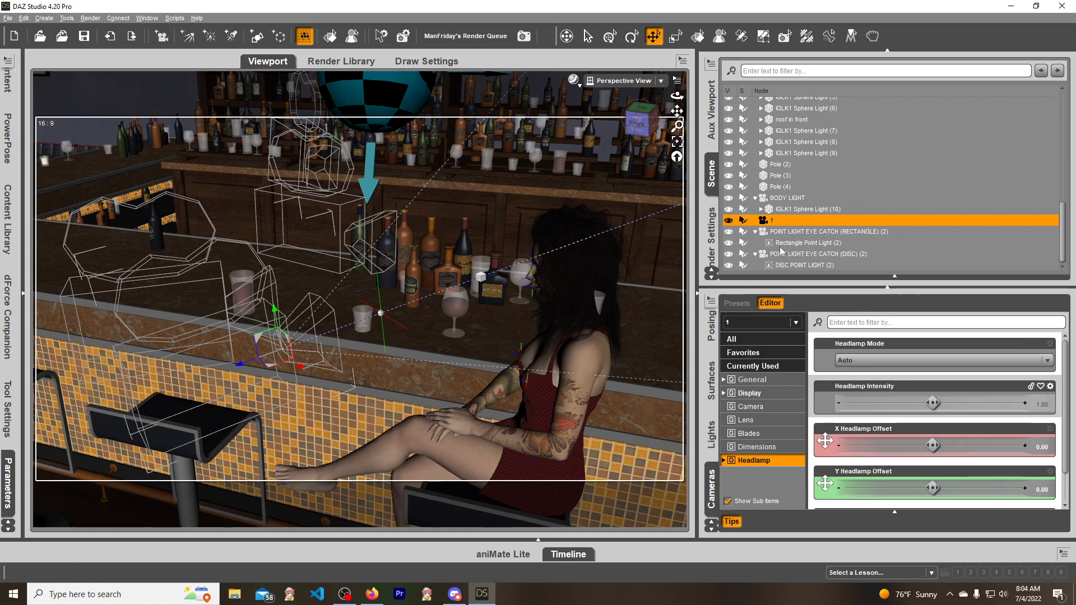
pyautogui.click(853, 360)
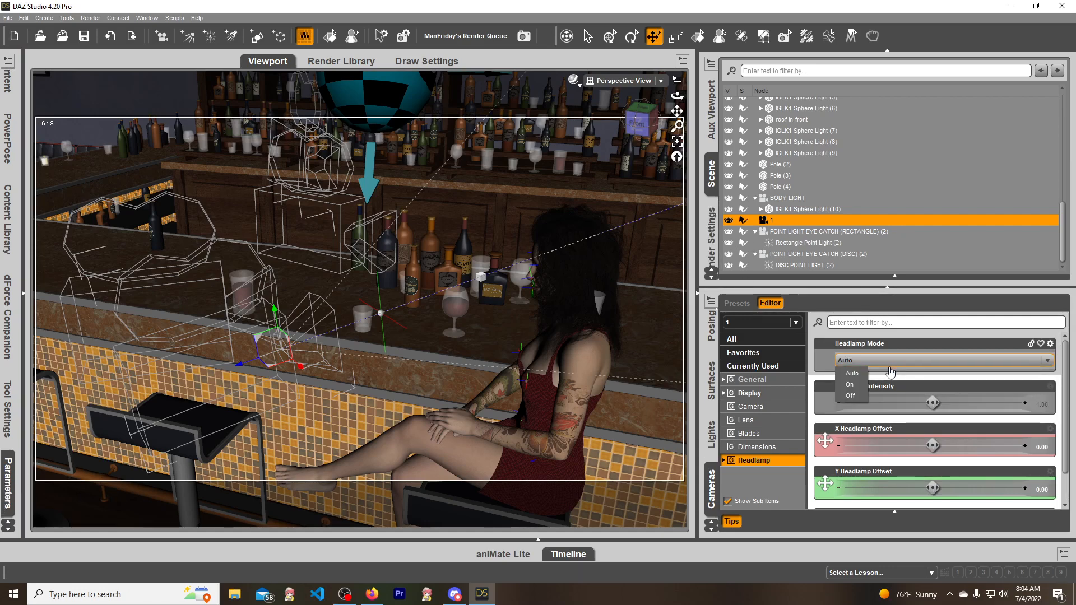
pyautogui.click(851, 396)
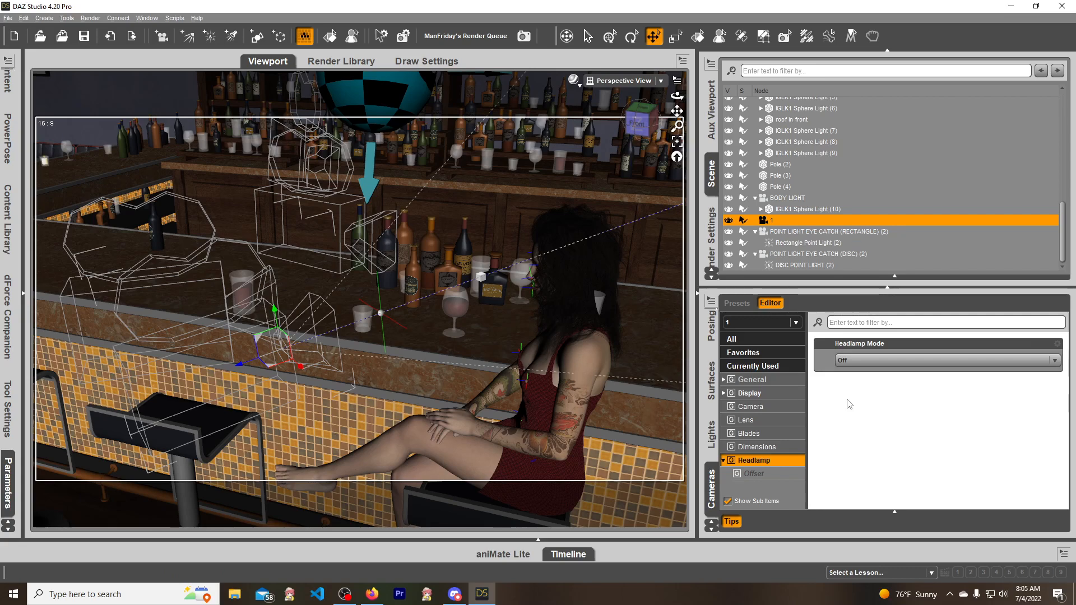
# Turn on Depth of Field in camera 1's Camera settings
pyautogui.click(746, 420)
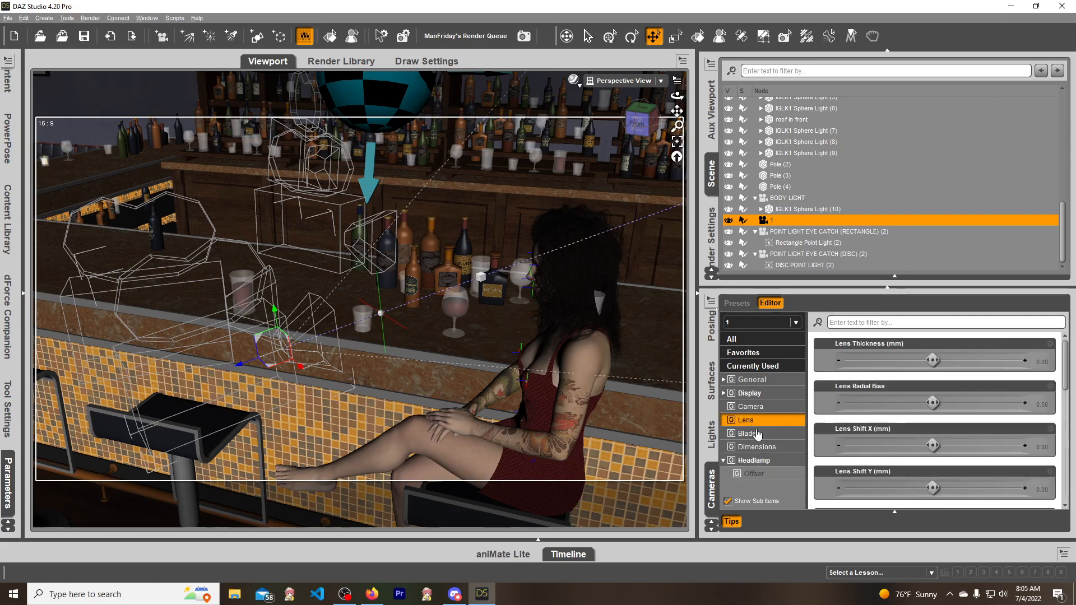
pyautogui.click(751, 406)
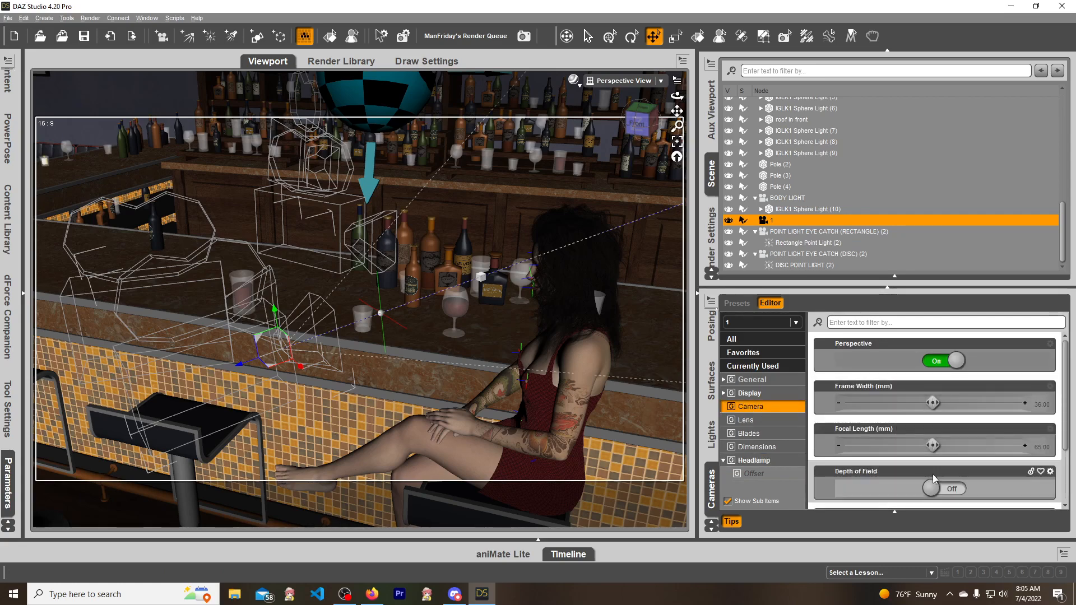
pyautogui.click(943, 488)
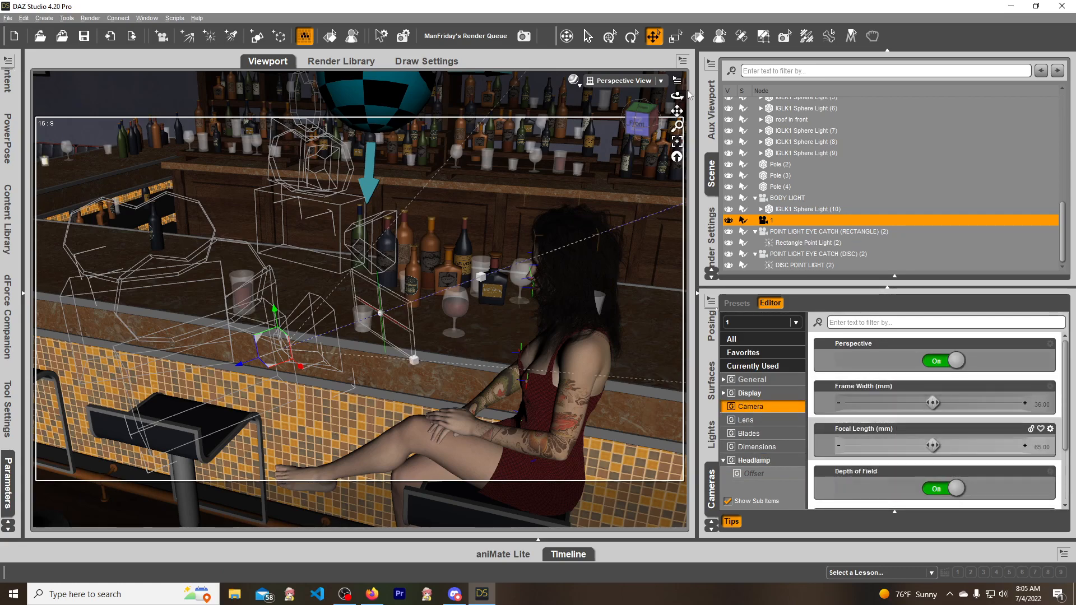
# Set camera 1's Focal Distance to 76.50 so the focus plane reaches the seated woman, checking it from the side
pyautogui.moveTo(642, 119)
pyautogui.mouseDown()
pyautogui.moveTo(662, 132)
pyautogui.moveTo(649, 129)
pyautogui.mouseUp()
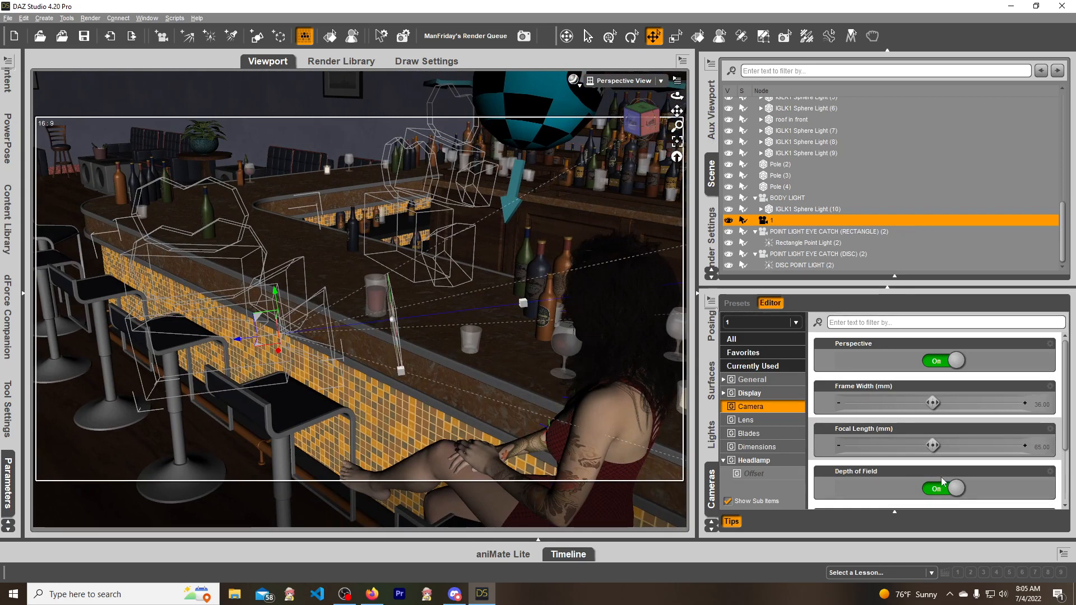
pyautogui.scroll(-2, 923, 449)
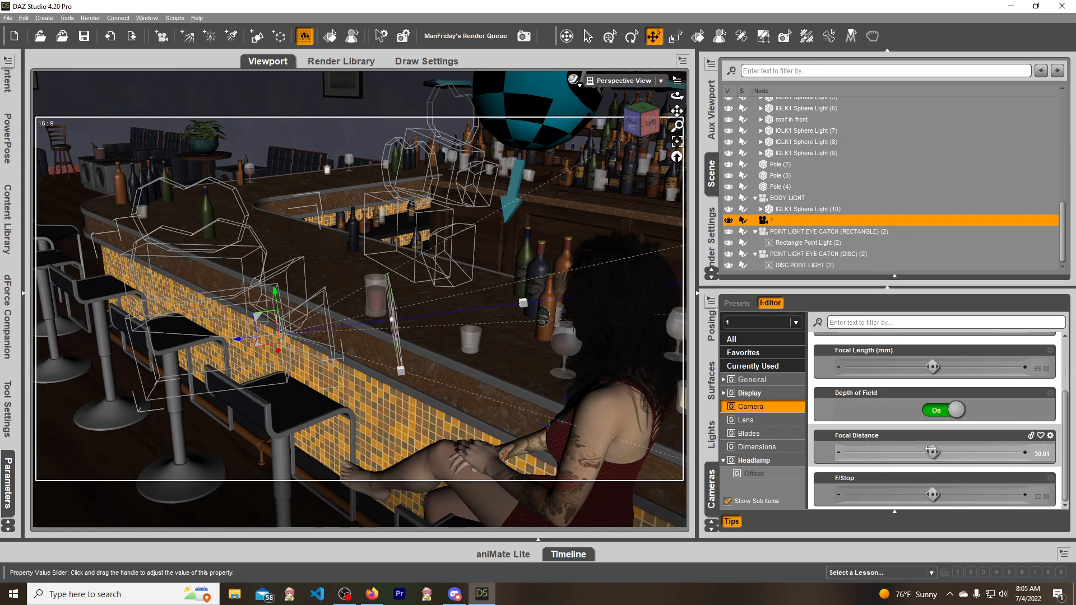
pyautogui.moveTo(931, 449)
pyautogui.moveTo(931, 452); pyautogui.dragTo(969, 452)
pyautogui.scroll(1, 926, 441)
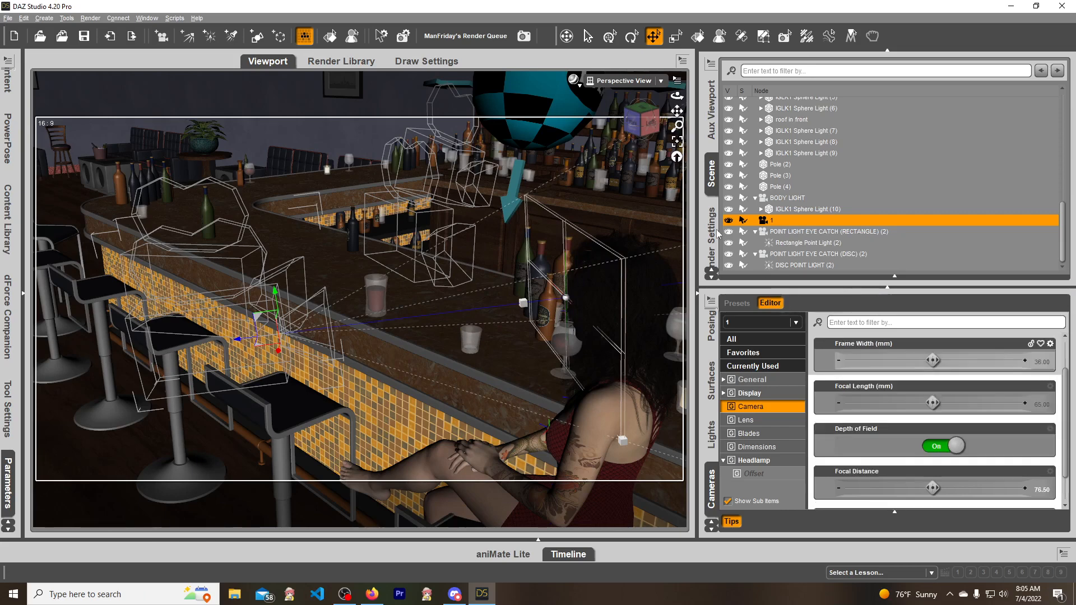
pyautogui.click(649, 119)
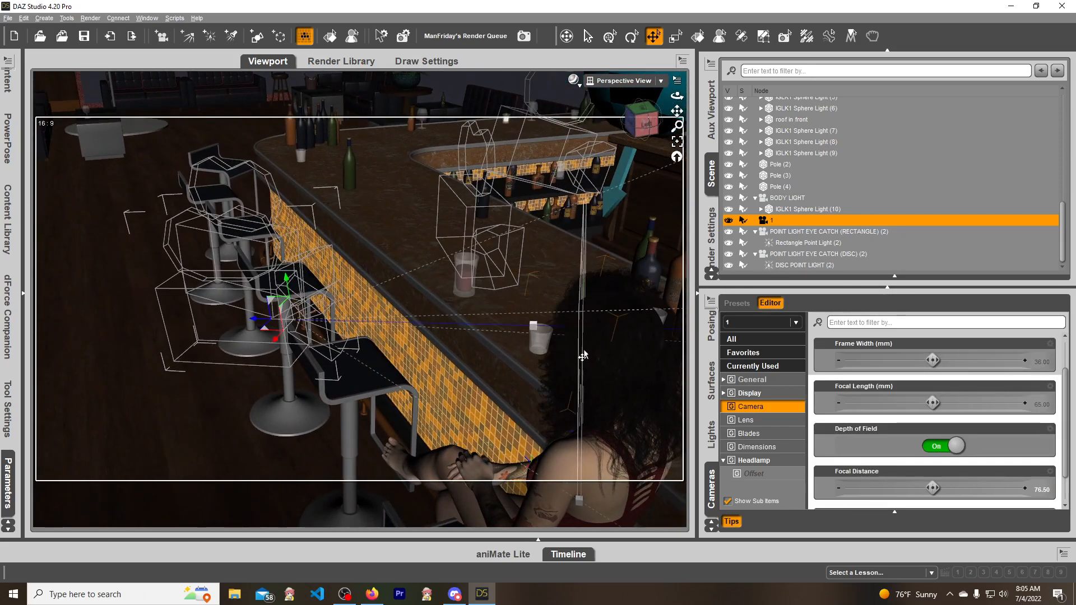
# Look through camera 1 and preview the depth of field blur in NVIDIA Iray draw style
pyautogui.click(624, 80)
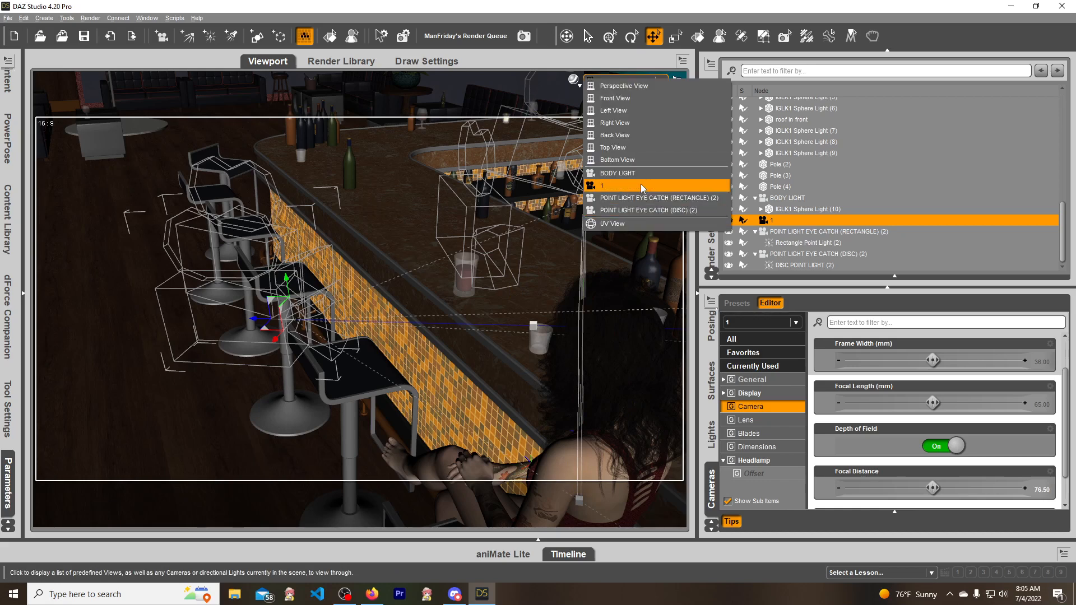
pyautogui.click(667, 189)
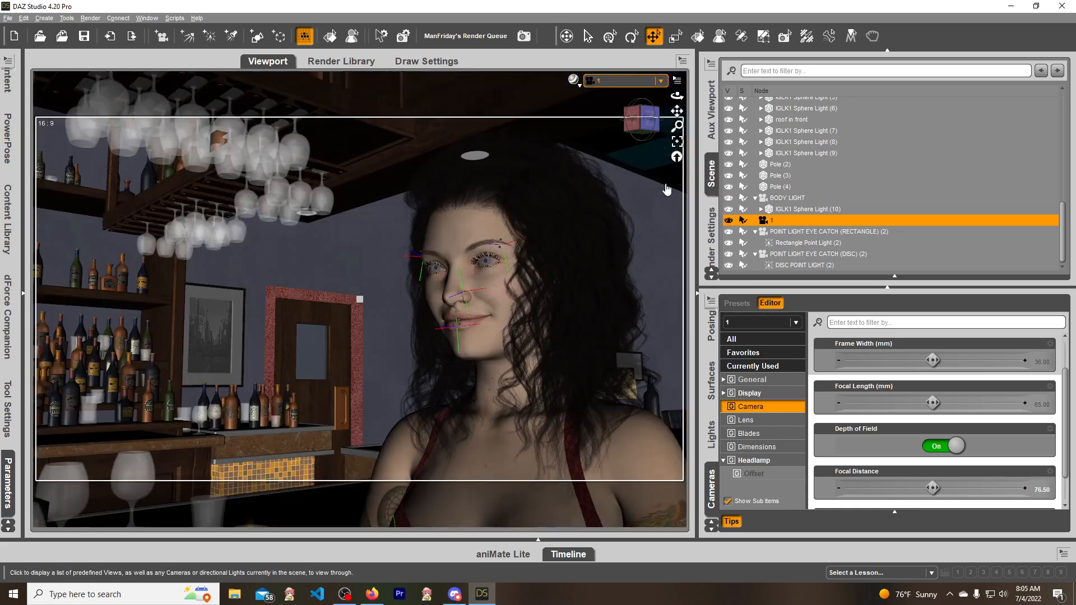
pyautogui.click(572, 80)
pyautogui.click(572, 224)
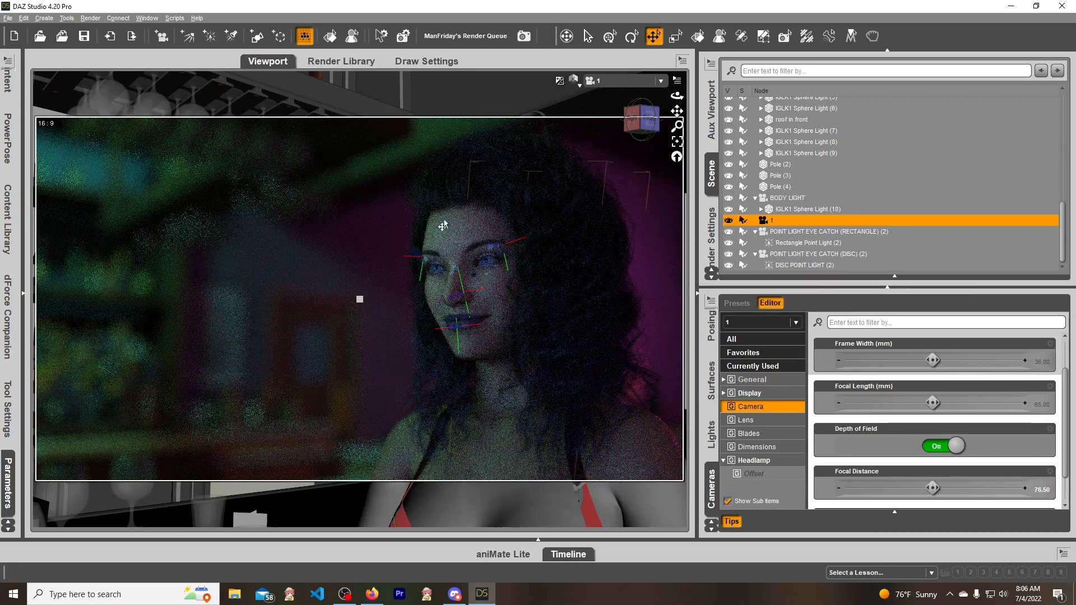
# Switch the draw style back to Texture Shaded and the view back to Perspective View
pyautogui.click(574, 80)
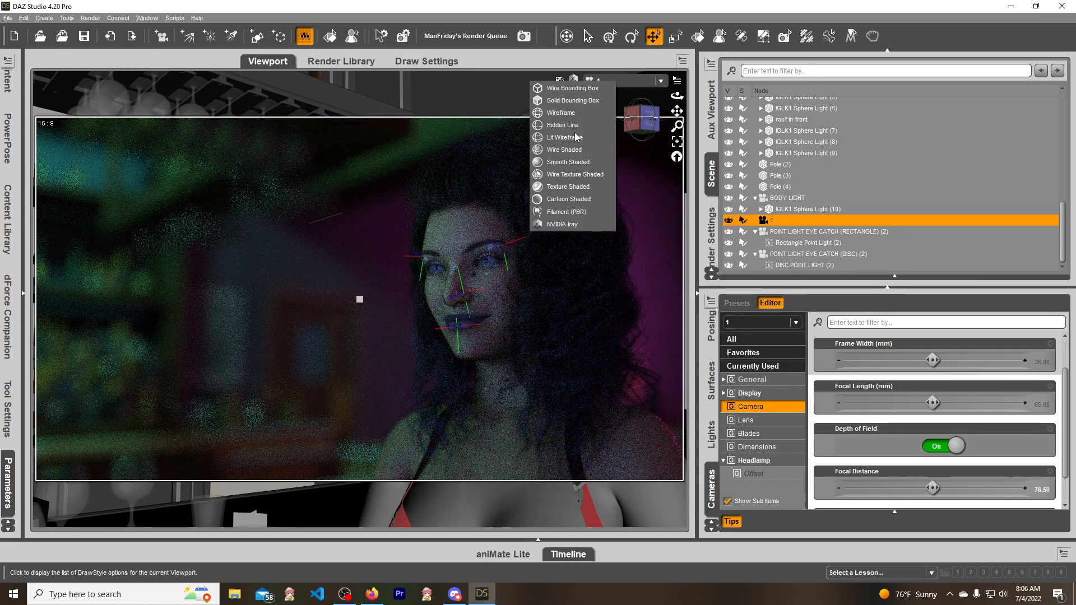
pyautogui.click(577, 187)
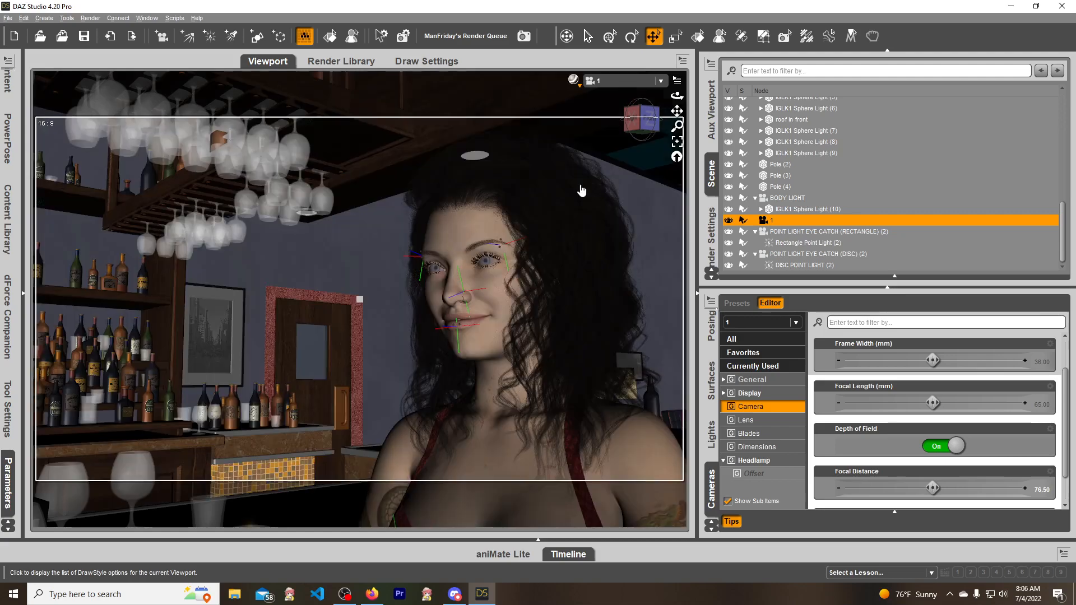
pyautogui.click(625, 81)
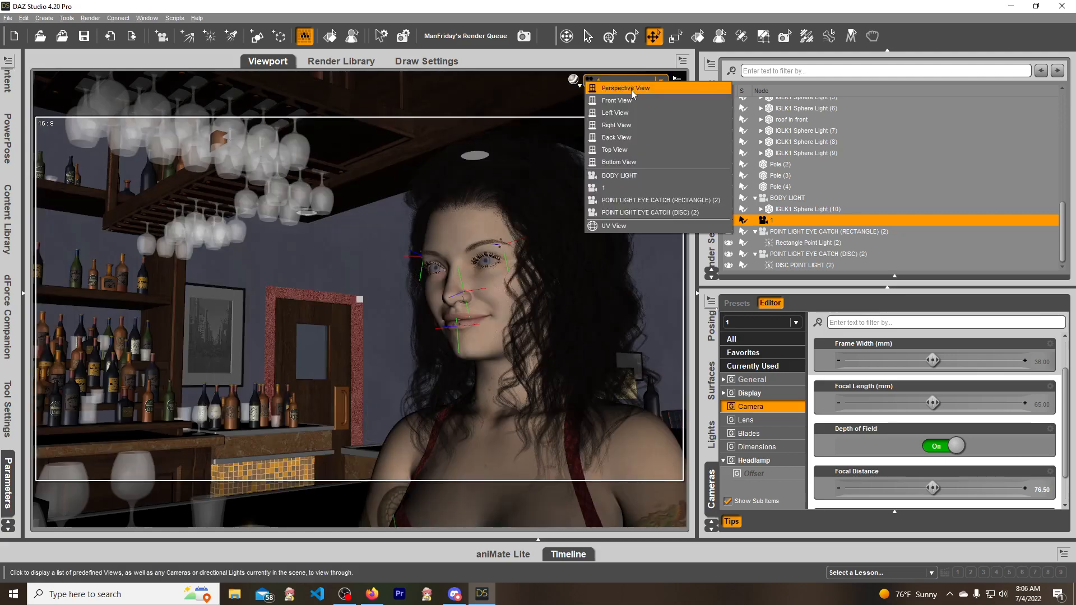
pyautogui.click(627, 91)
# Reduce camera 1's Focal Length to 34.91 mm
pyautogui.scroll(1, 912, 426)
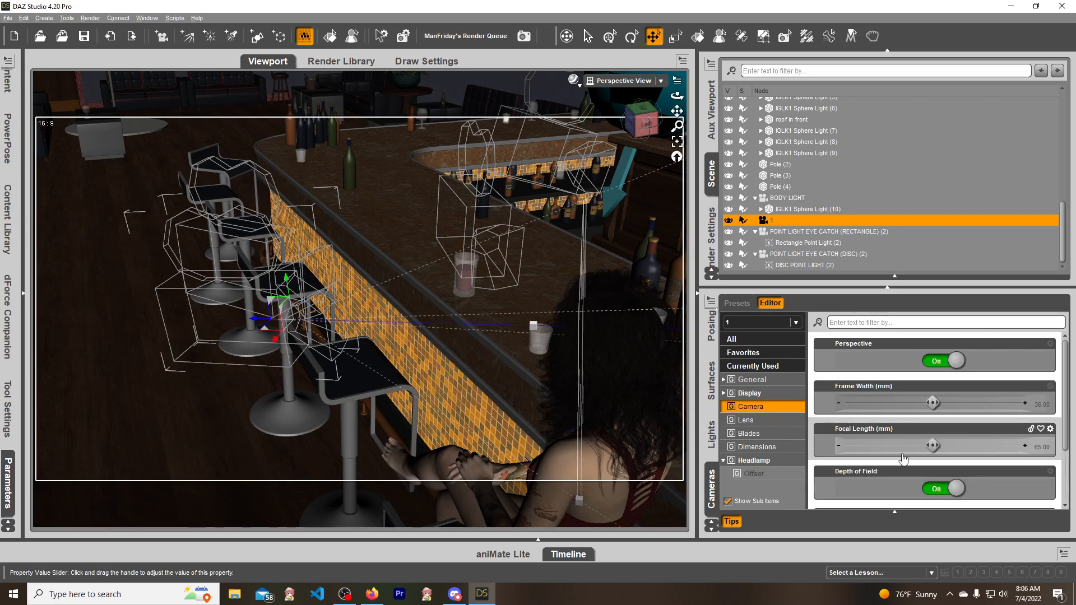
pyautogui.moveTo(932, 444); pyautogui.dragTo(907, 445)
pyautogui.moveTo(906, 445); pyautogui.dragTo(898, 446)
pyautogui.moveTo(938, 441)
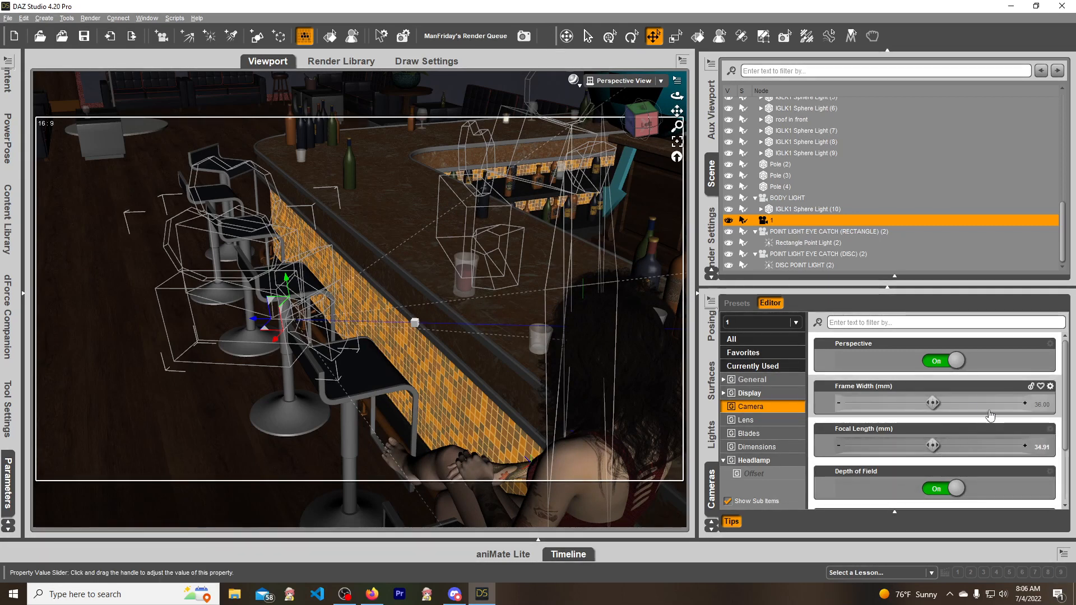
# Look through camera 1 and reduce its Frame Width to 18.12 mm
pyautogui.click(624, 81)
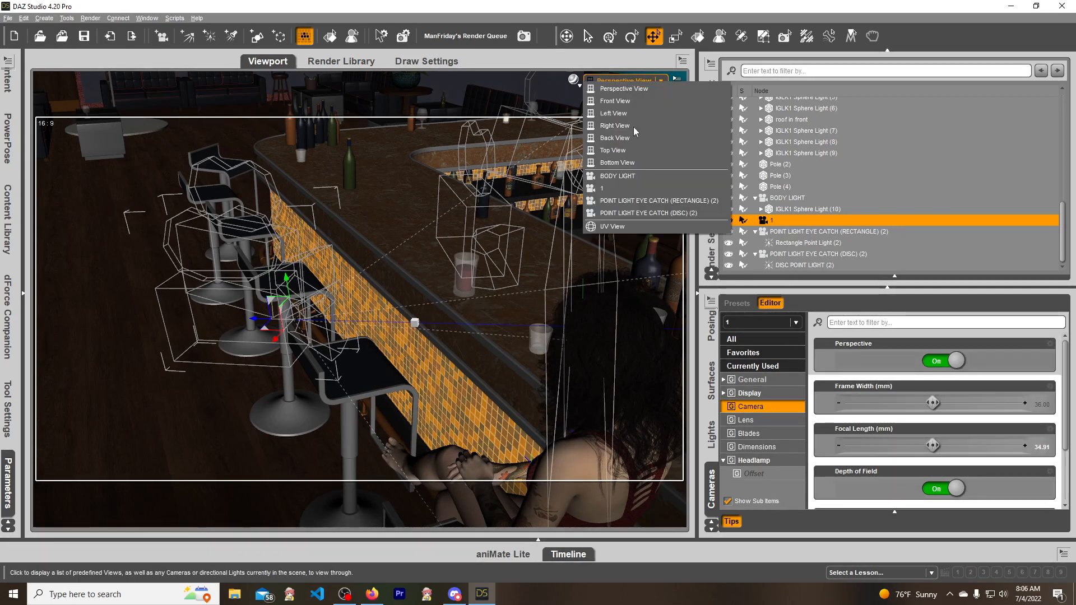
pyautogui.click(641, 189)
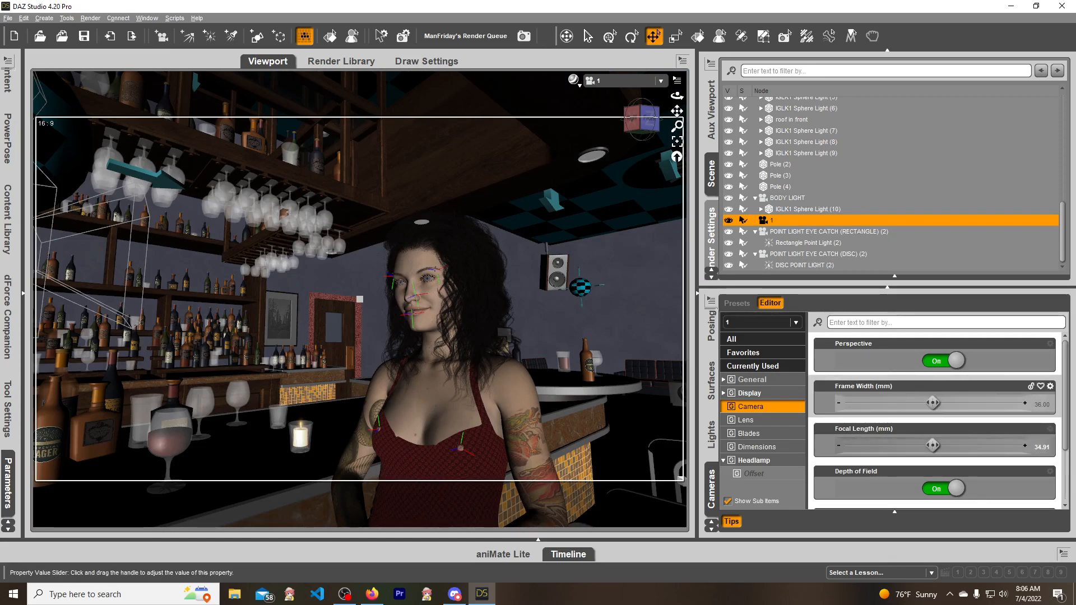
pyautogui.moveTo(932, 403); pyautogui.dragTo(903, 403)
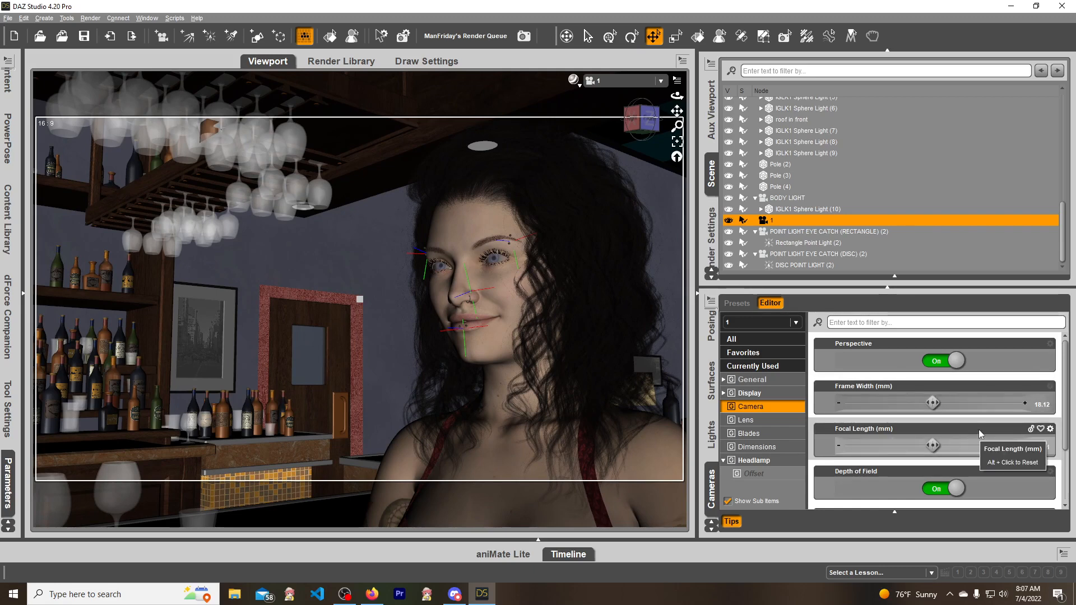
# Examine camera 1's field-of-view cone in Perspective View, and return to the camera 1 view
pyautogui.click(623, 81)
pyautogui.click(623, 90)
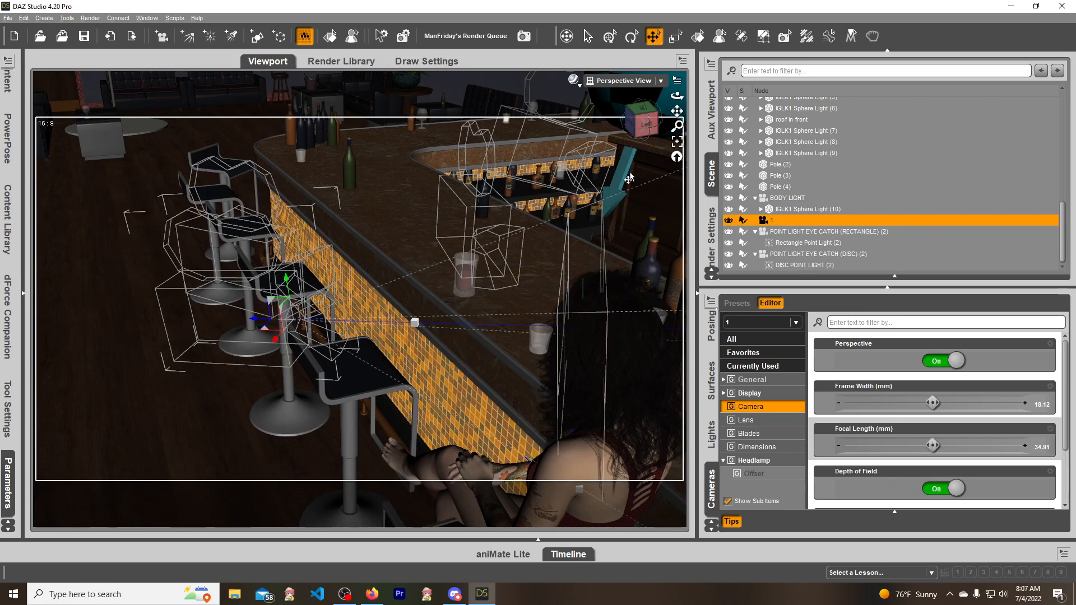
pyautogui.click(618, 84)
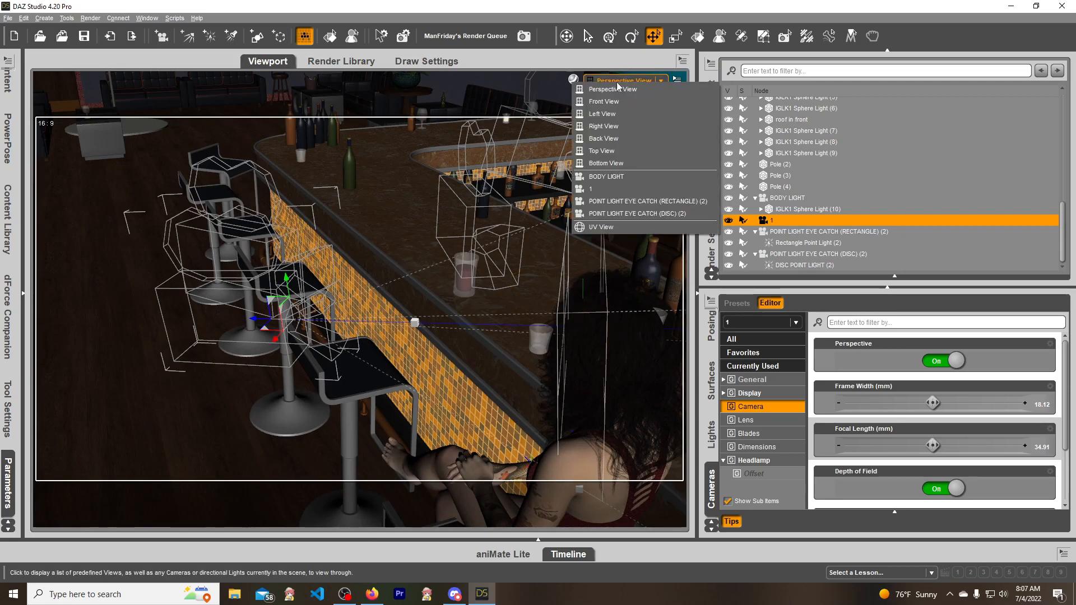
pyautogui.click(620, 190)
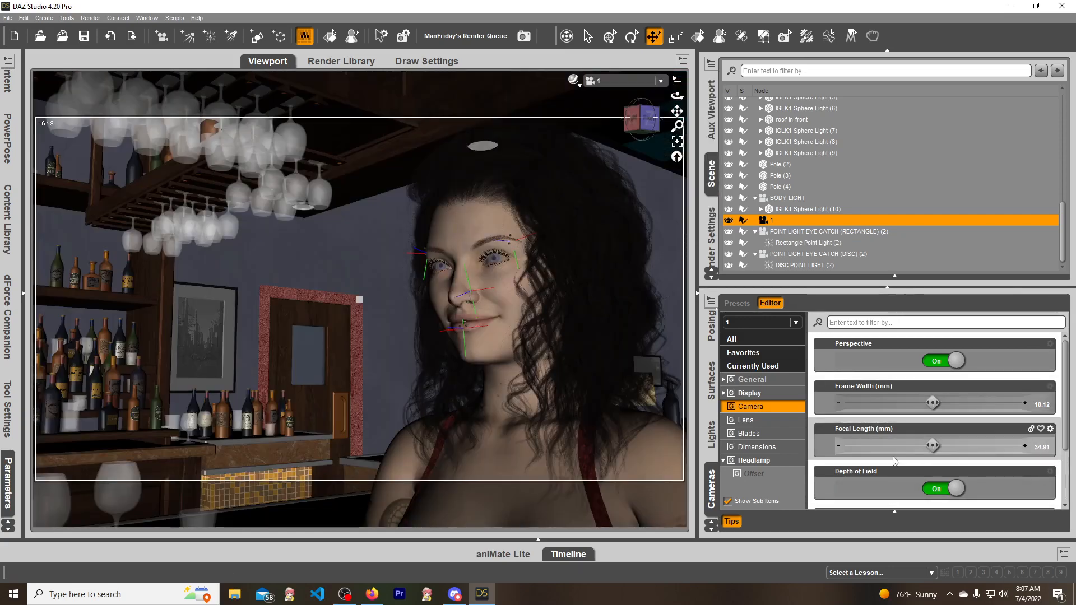
# Try a Focal Length of 2.27 mm on camera 1 and undo the change
pyautogui.moveTo(932, 446); pyautogui.dragTo(899, 446)
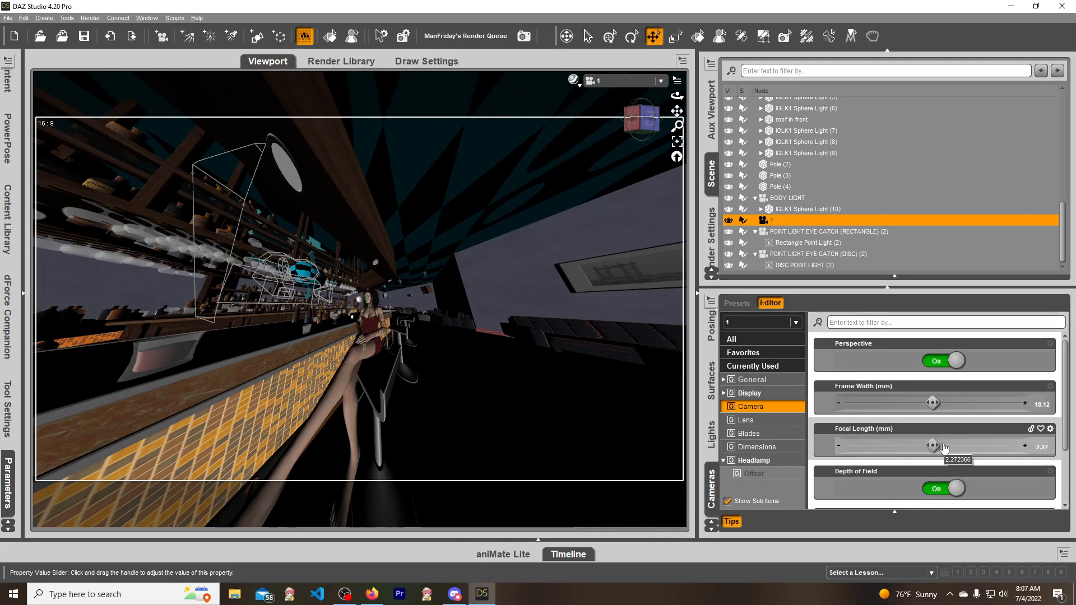
pyautogui.hotkey('ctrl', 'z')
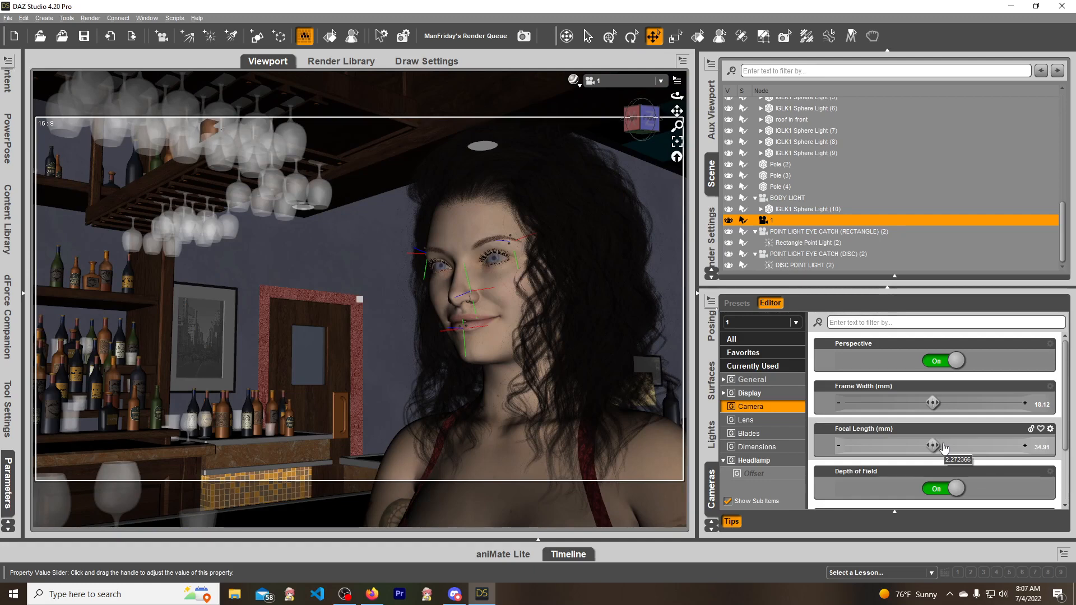
# Try Focal Lengths of 5.11 mm and 6.33 mm on camera 1 and undo the changes
pyautogui.moveTo(944, 448); pyautogui.dragTo(899, 449)
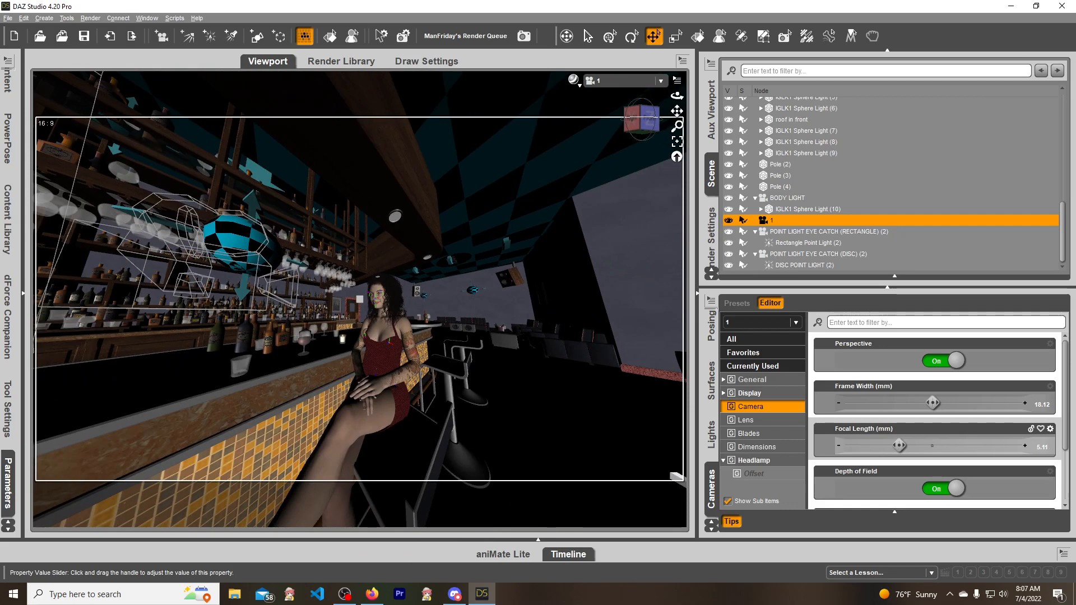
pyautogui.moveTo(899, 447); pyautogui.dragTo(932, 446)
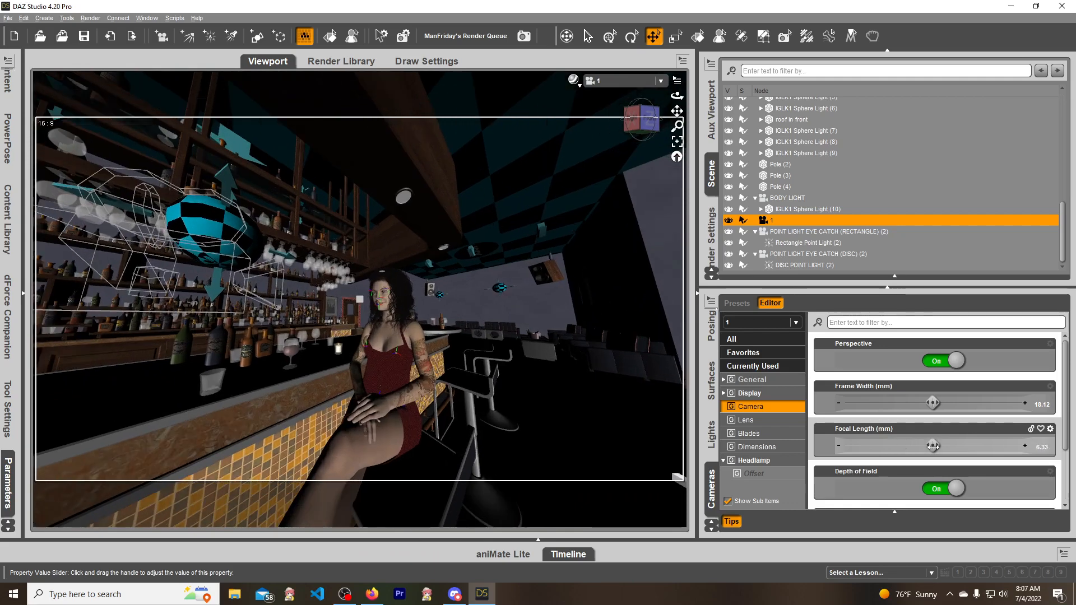
pyautogui.click(933, 446)
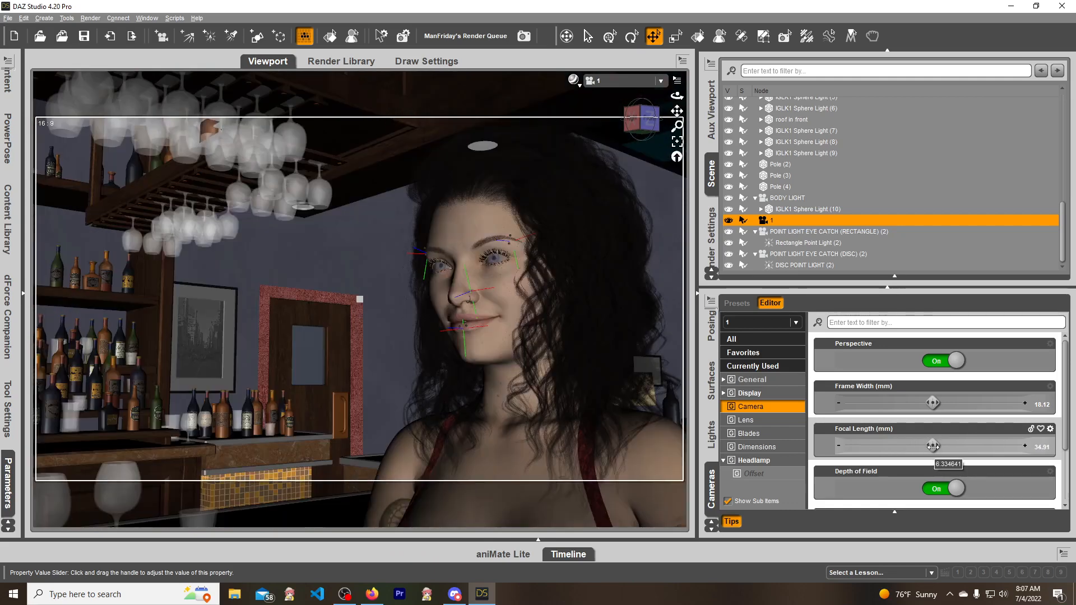
# Check camera 1's field-of-view cone from Perspective View and return to the camera 1 view
pyautogui.click(614, 80)
pyautogui.click(612, 91)
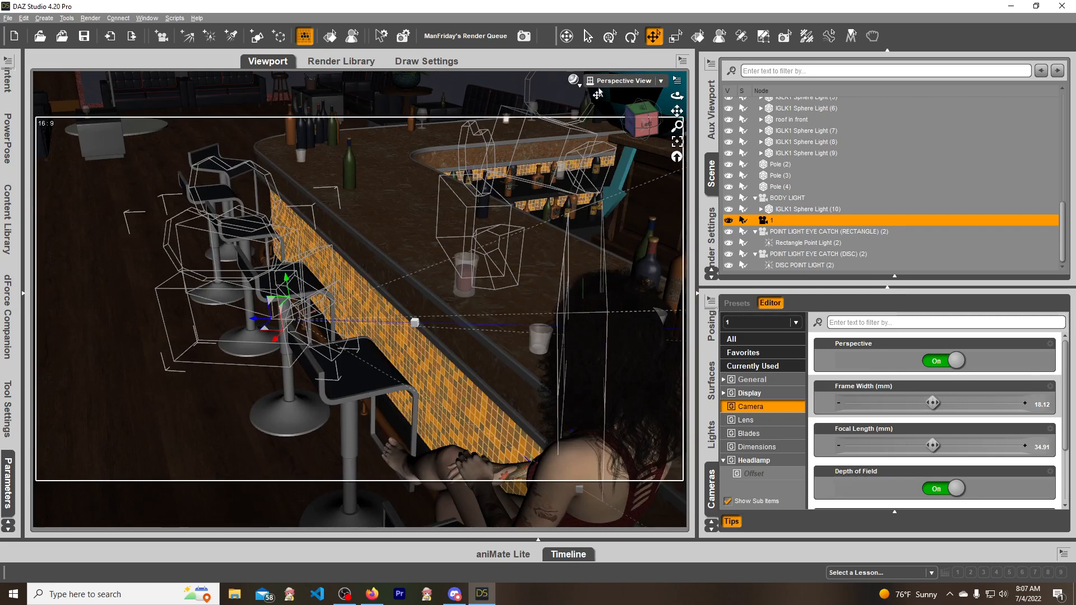
pyautogui.click(616, 80)
pyautogui.click(605, 187)
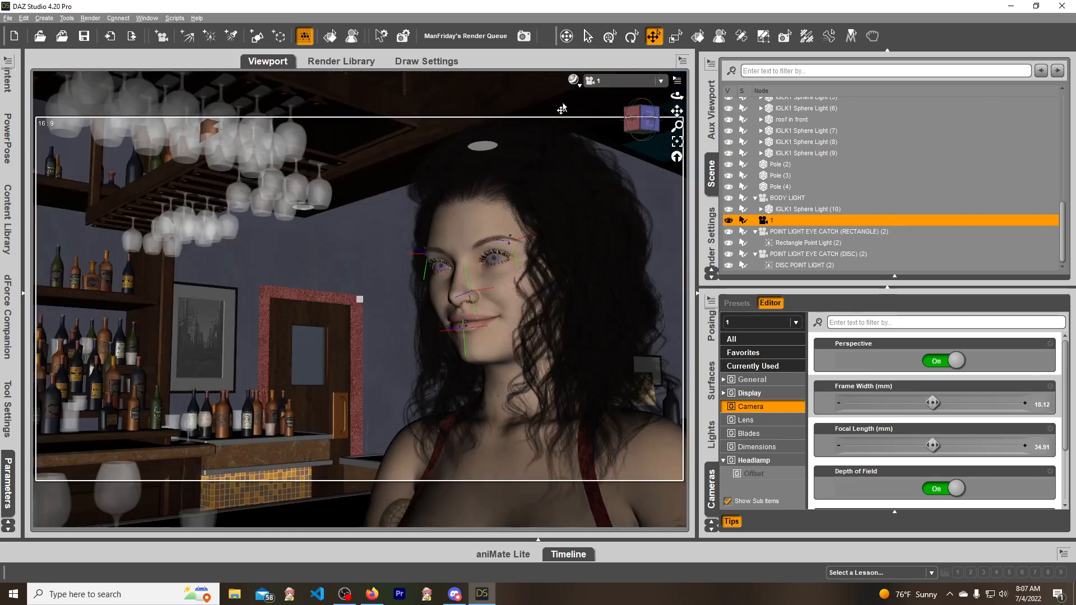
# Preview the camera 1 view in the NVIDIA Iray draw style to examine the depth-of-field blur
pyautogui.click(572, 82)
pyautogui.click(567, 227)
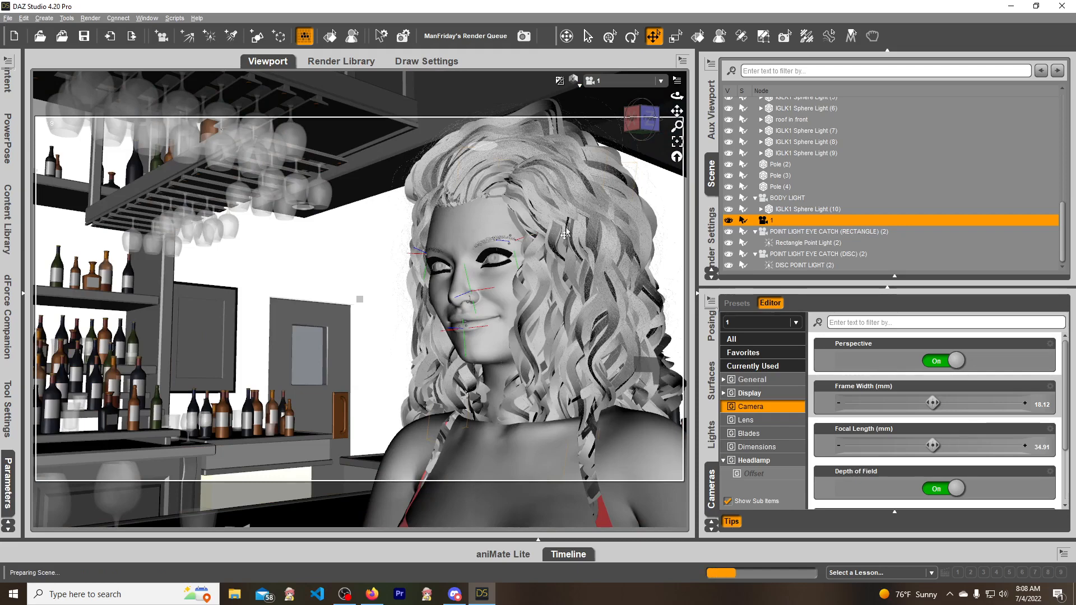
pyautogui.scroll(-3, 1063, 398)
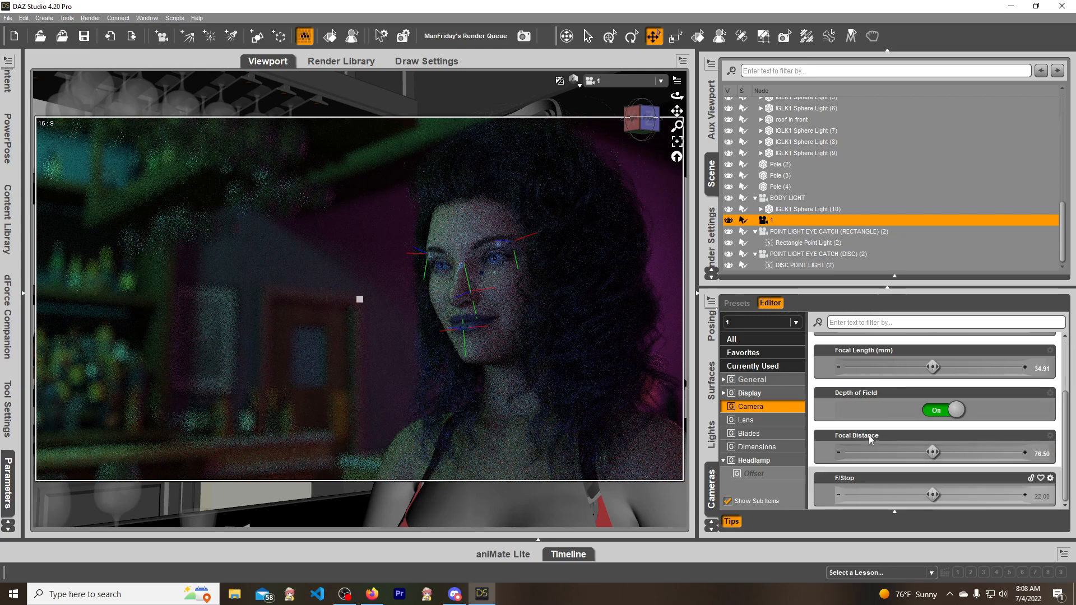
# Switch the draw style to Texture Shaded and show camera 1's depth-of-field planes in Perspective View
pyautogui.click(574, 81)
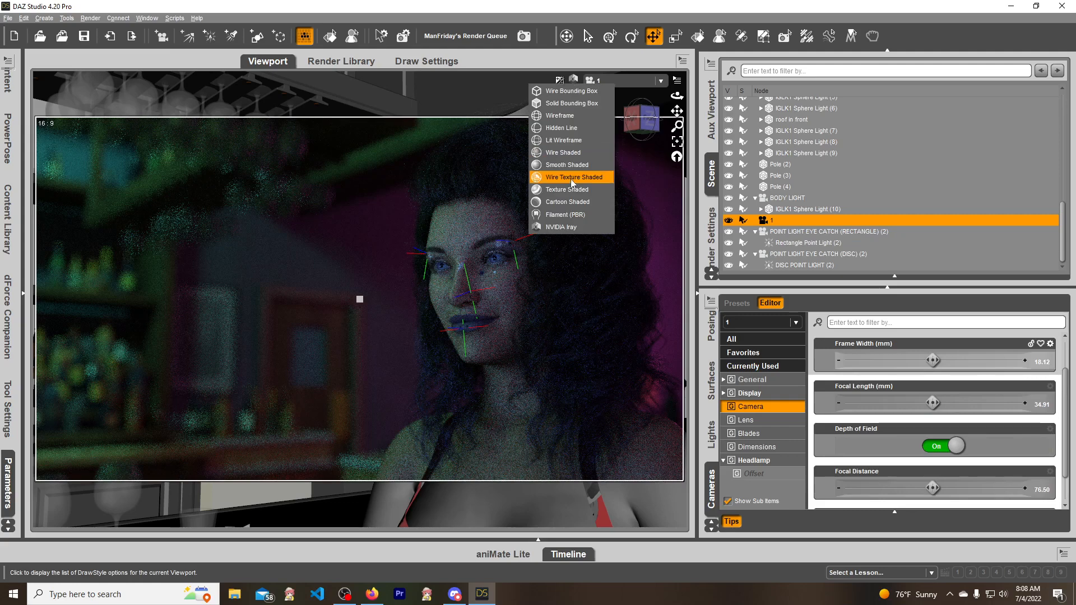
pyautogui.click(564, 190)
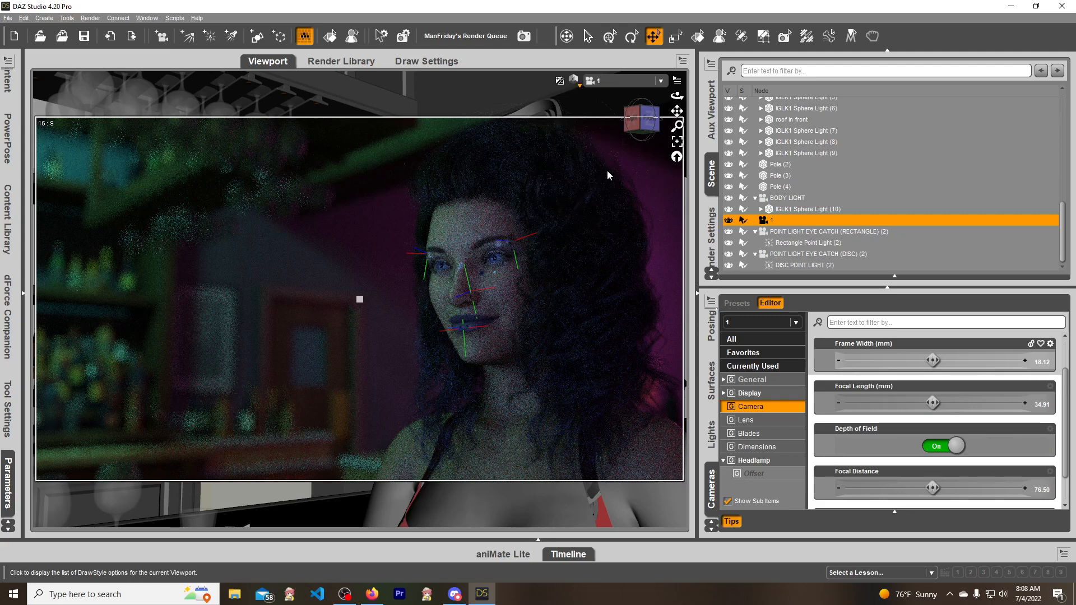
pyautogui.click(623, 81)
pyautogui.click(625, 96)
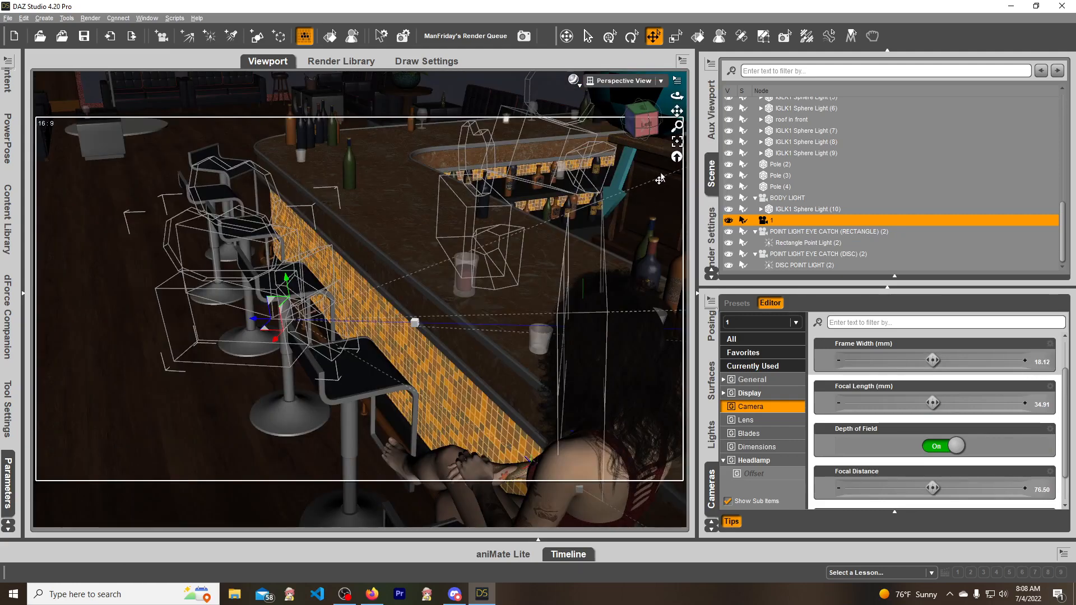
pyautogui.moveTo(676, 111); pyautogui.dragTo(638, 84)
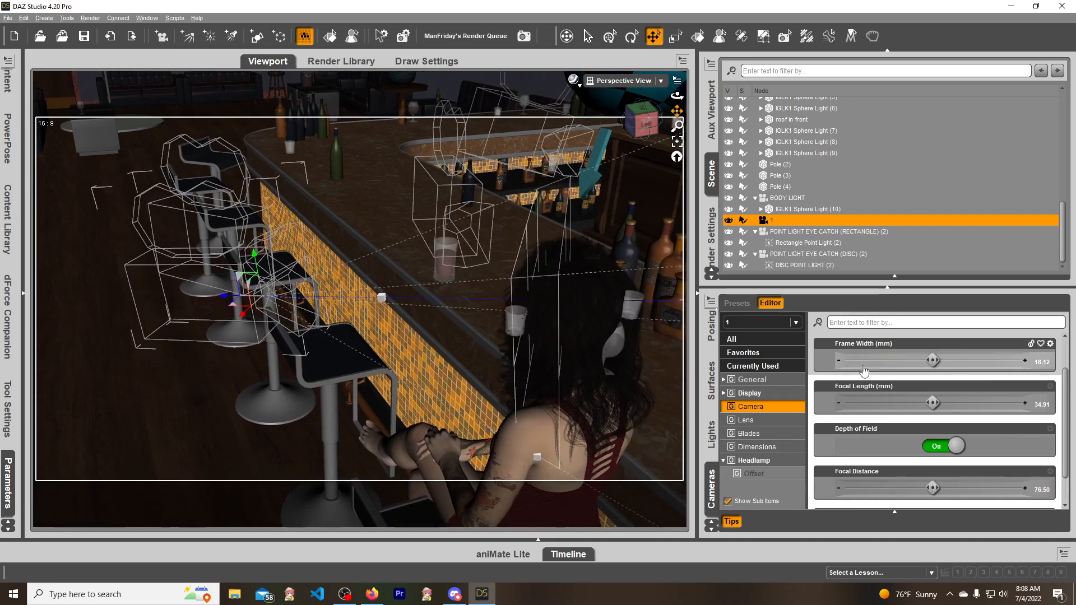
# Try an F/Stop of 79.14 on camera 1 and undo the change
pyautogui.scroll(-1, 957, 442)
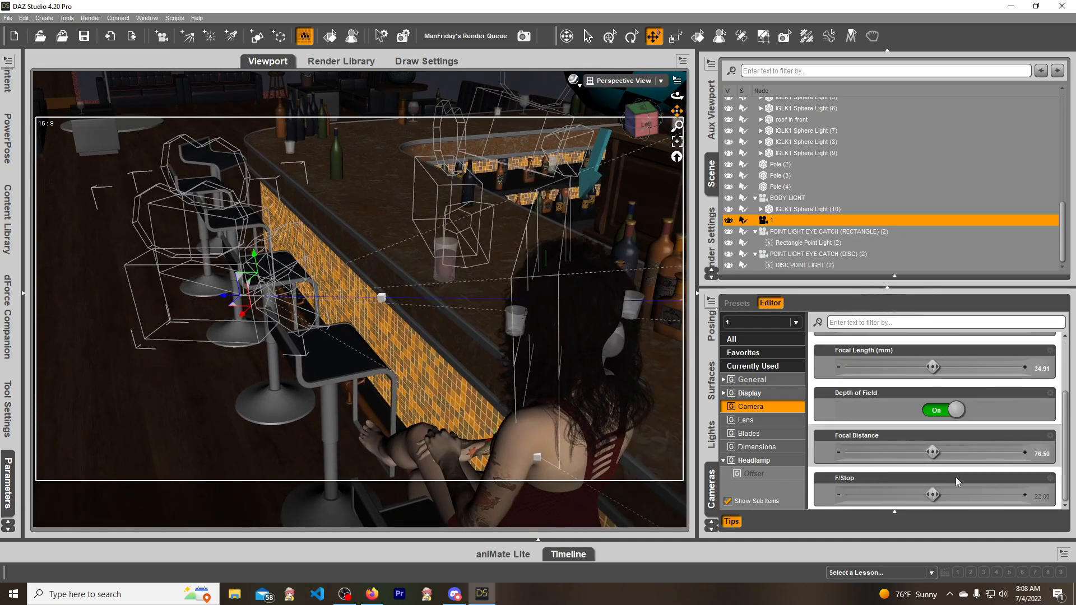
pyautogui.moveTo(934, 494)
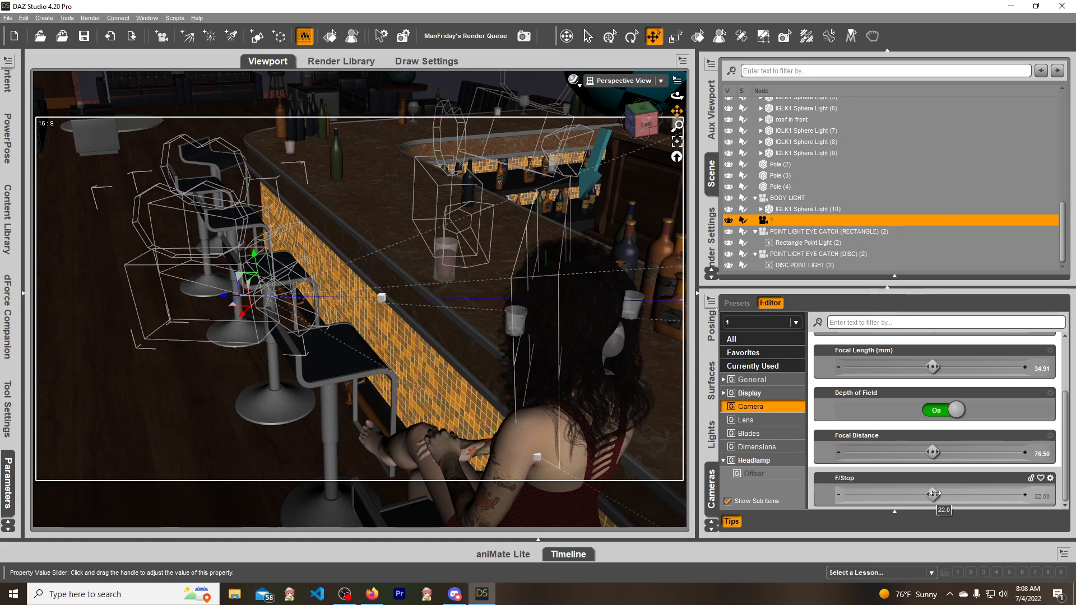
pyautogui.moveTo(935, 493); pyautogui.dragTo(970, 494)
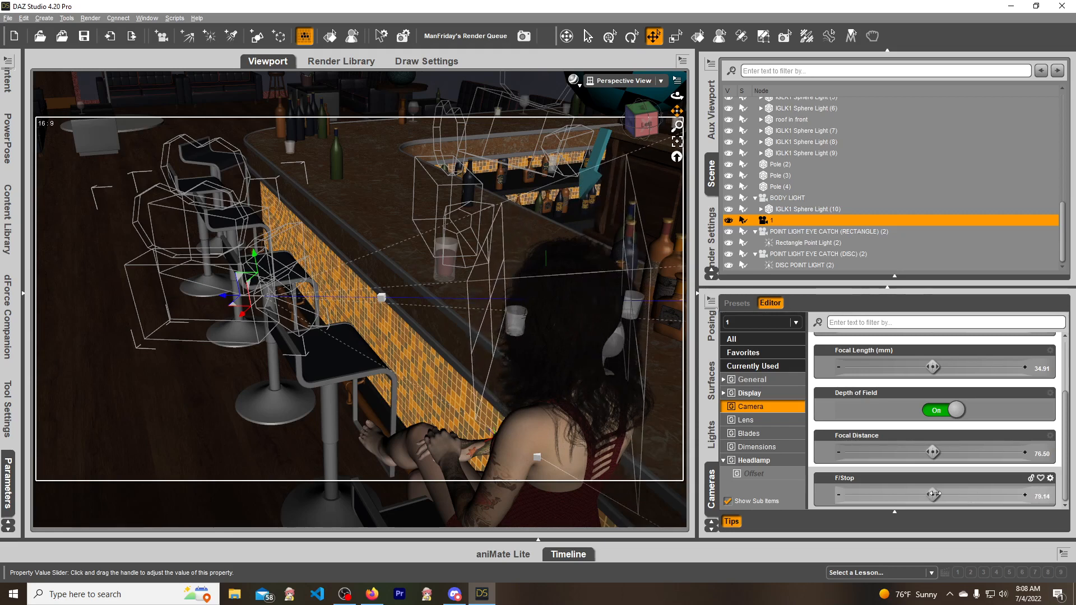
pyautogui.hotkey('ctrl', 'z')
pyautogui.moveTo(932, 493)
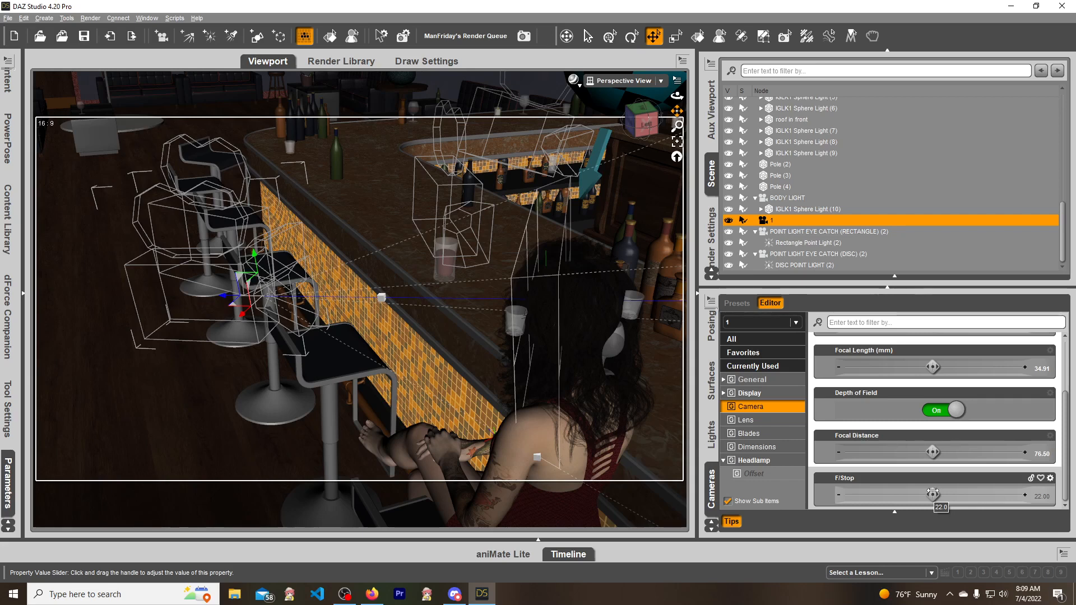
# Set camera 1's F/Stop to 50
pyautogui.scroll(2, 930, 448)
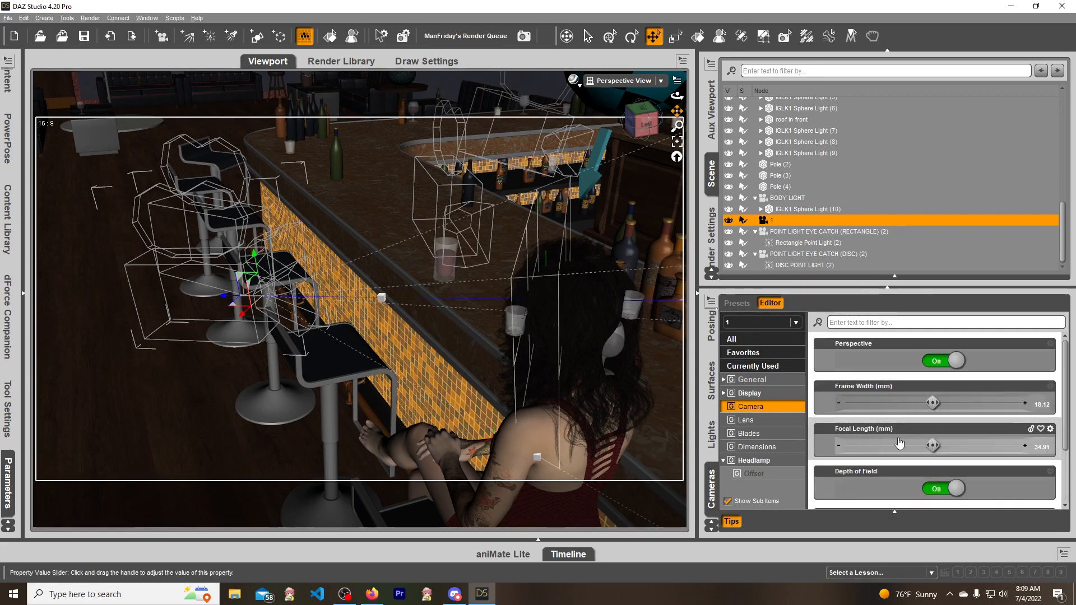
pyautogui.moveTo(944, 420)
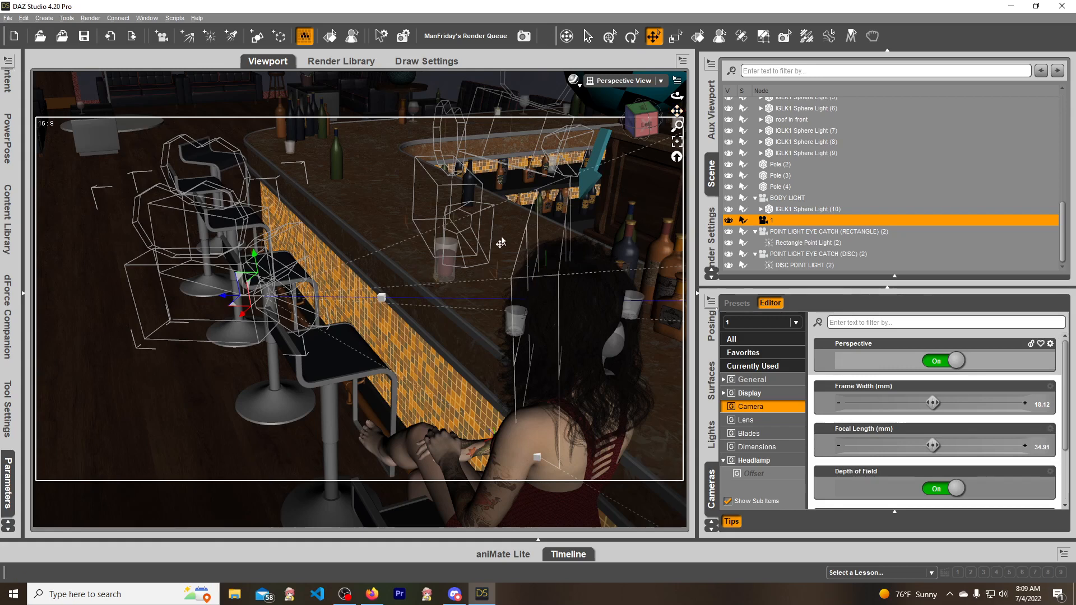
pyautogui.scroll(-3, 851, 493)
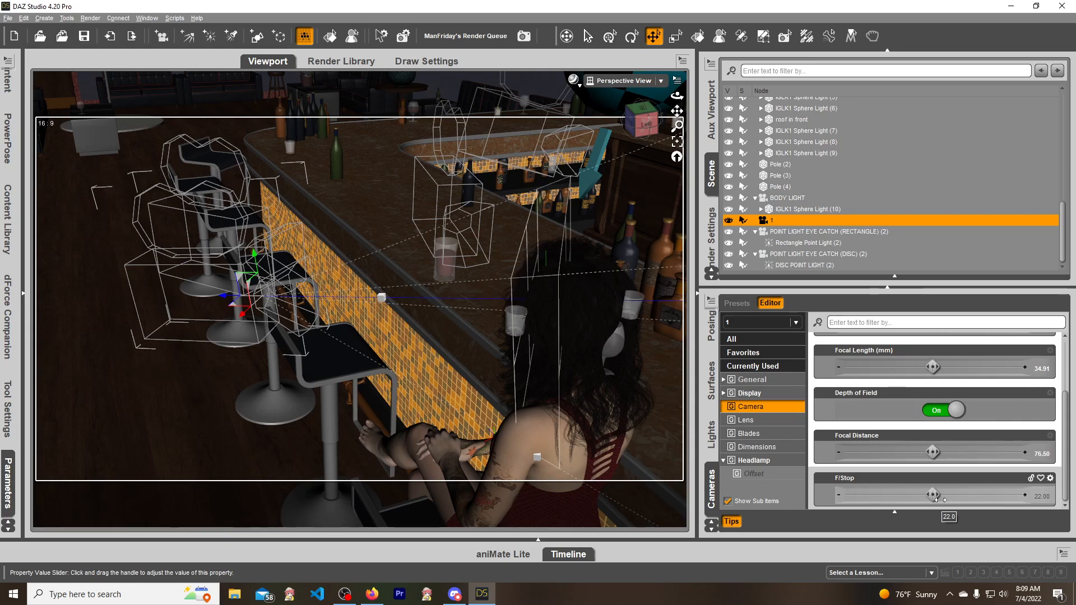
pyautogui.scroll(2, 963, 493)
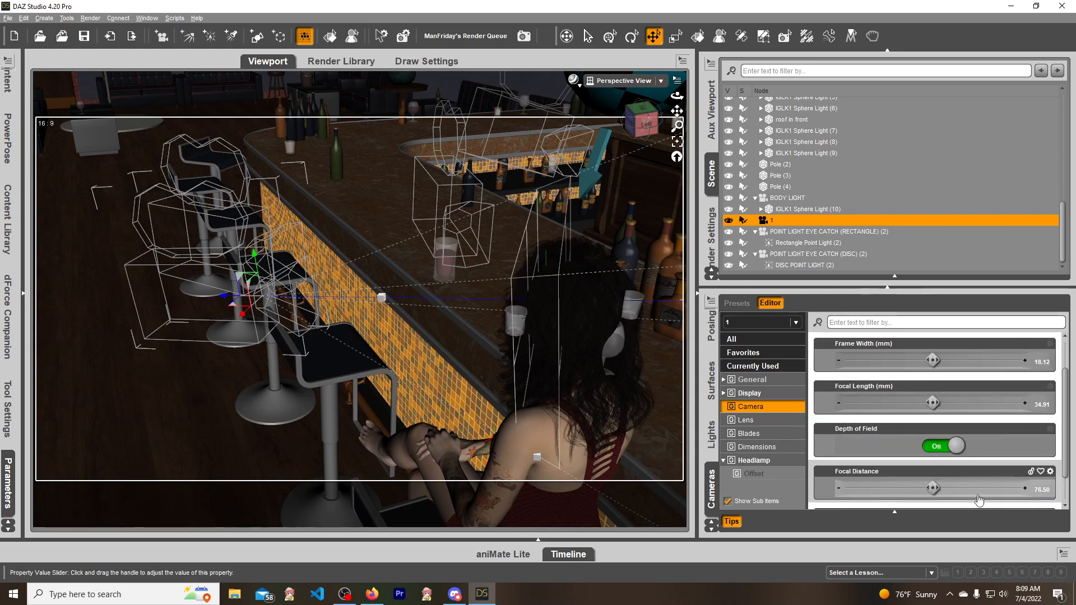
pyautogui.scroll(-2, 978, 493)
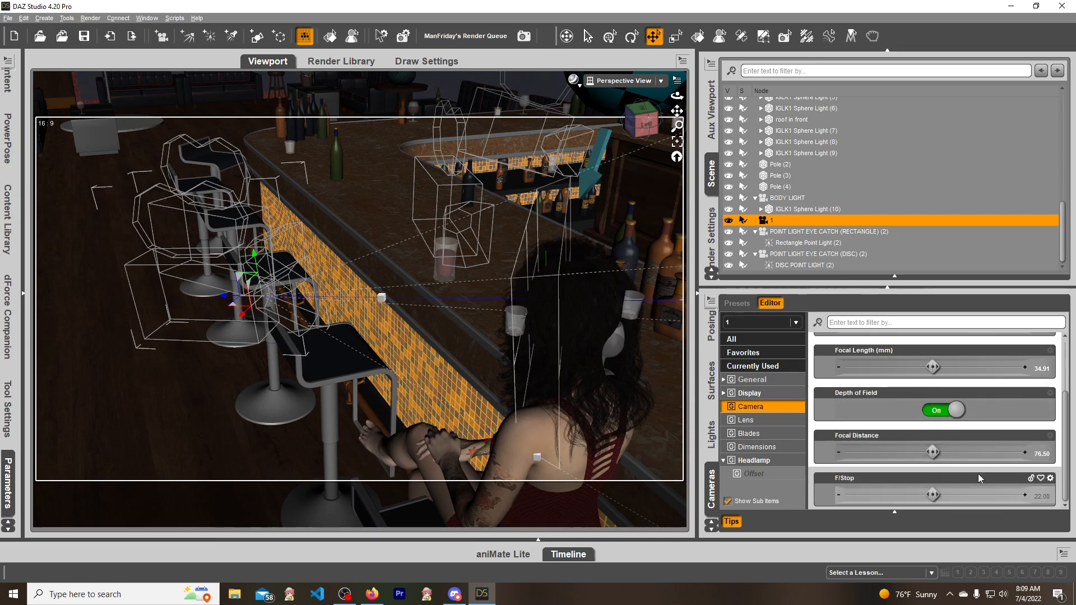
pyautogui.click(1041, 497)
pyautogui.write('50')
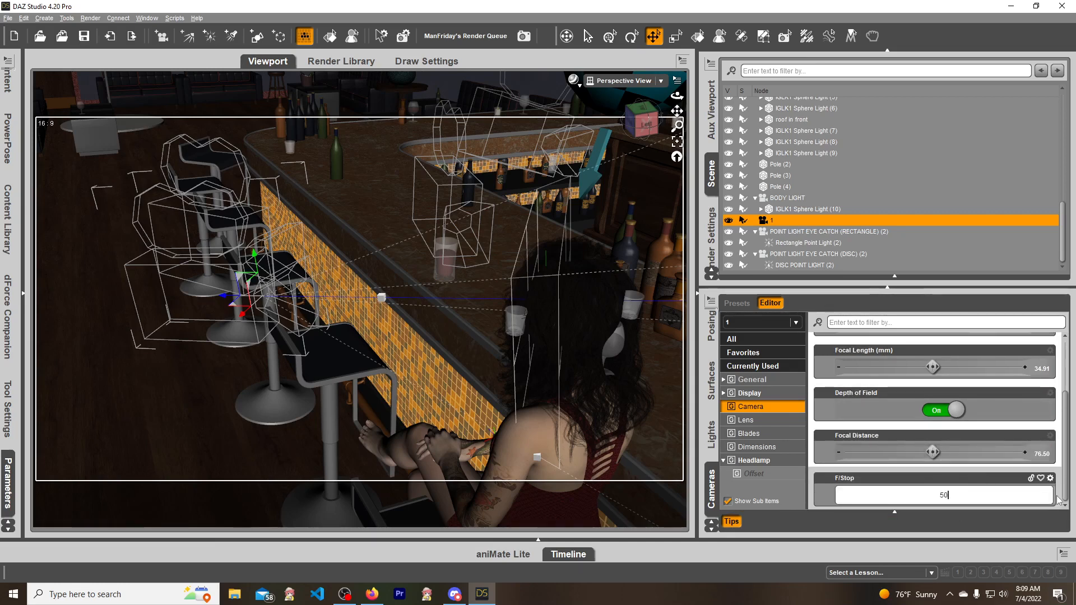
pyautogui.press('Return')
pyautogui.scroll(2, 1041, 488)
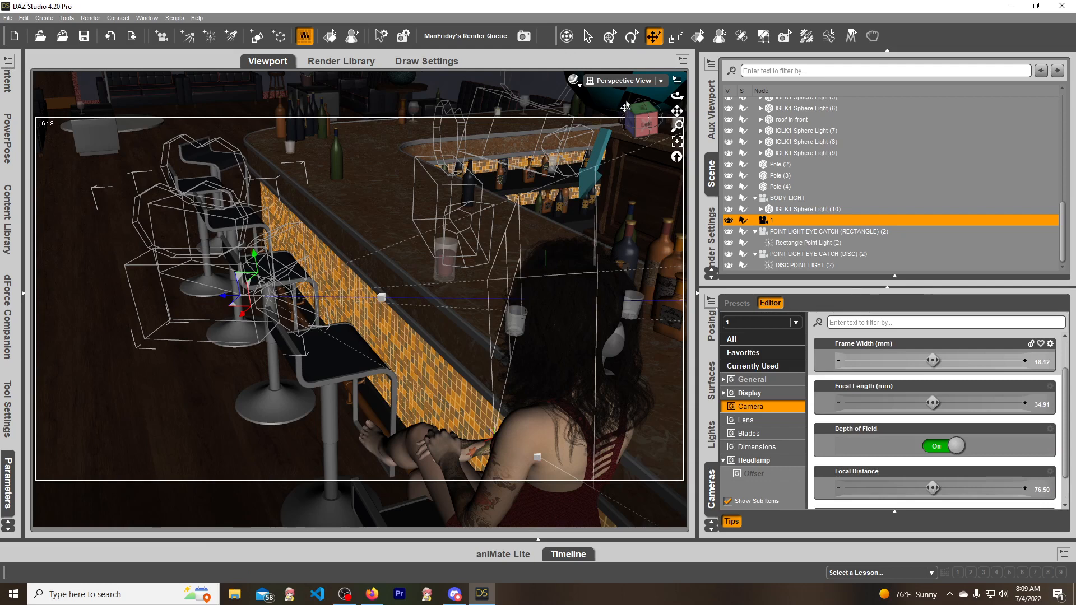
# Look through camera 1 and render the viewport in the NVIDIA Iray draw style
pyautogui.click(632, 80)
pyautogui.click(632, 80)
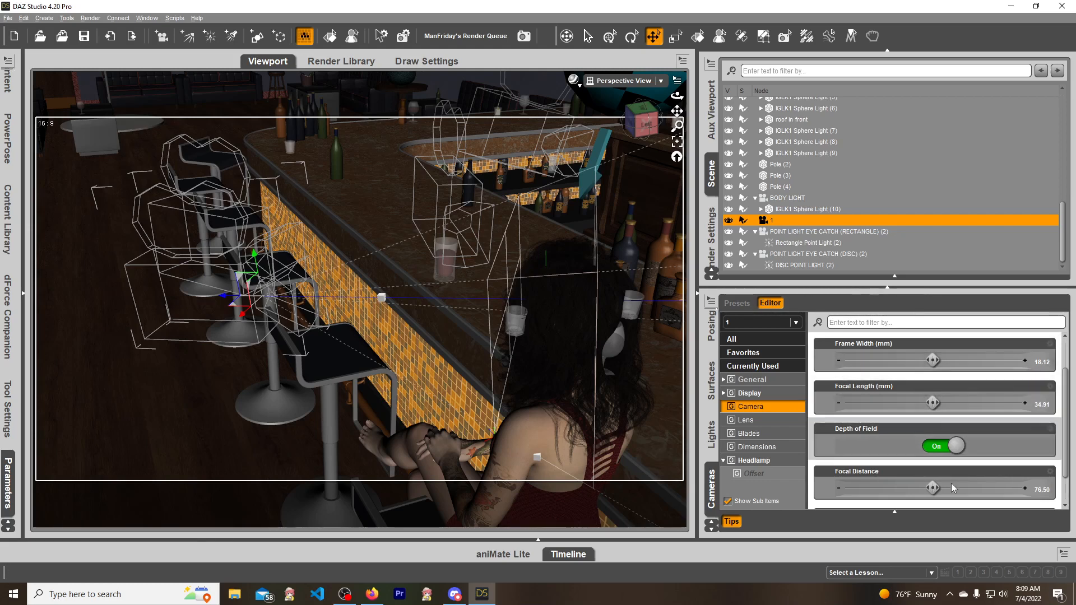
pyautogui.click(621, 80)
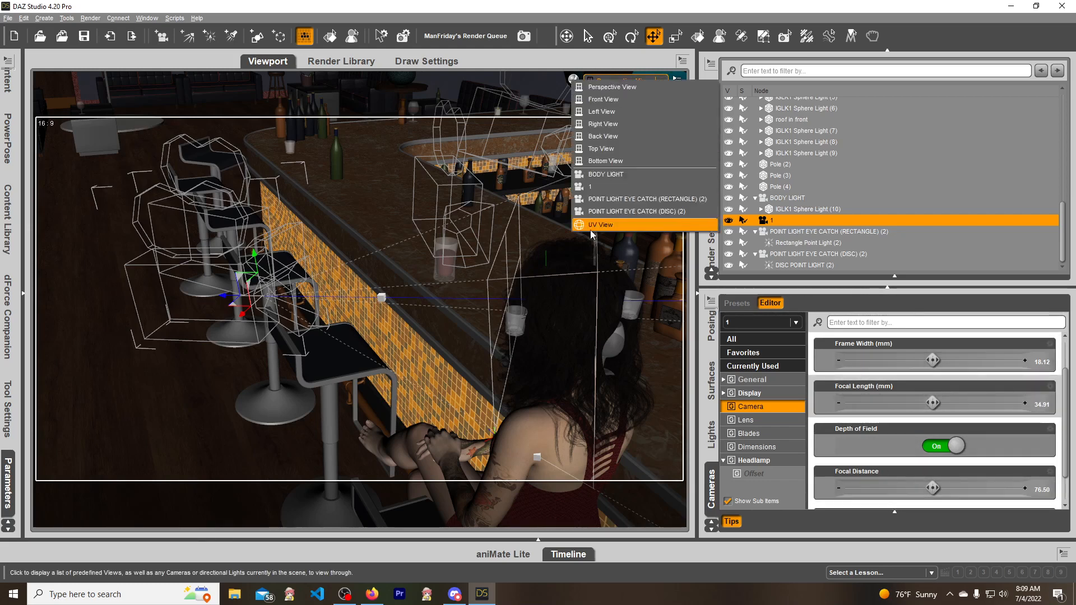
pyautogui.click(602, 188)
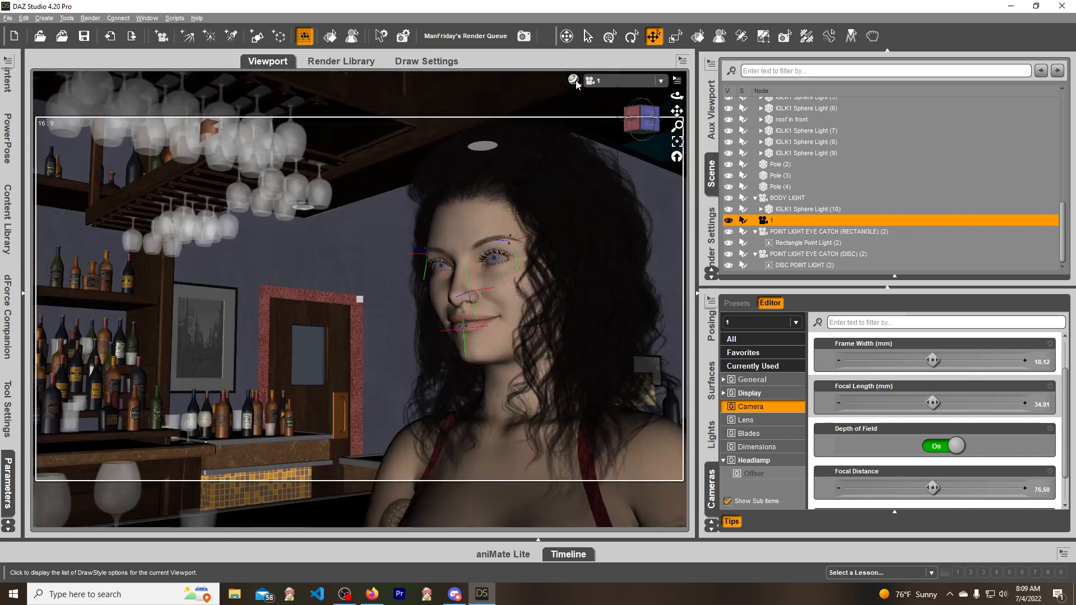
pyautogui.click(572, 80)
pyautogui.click(585, 224)
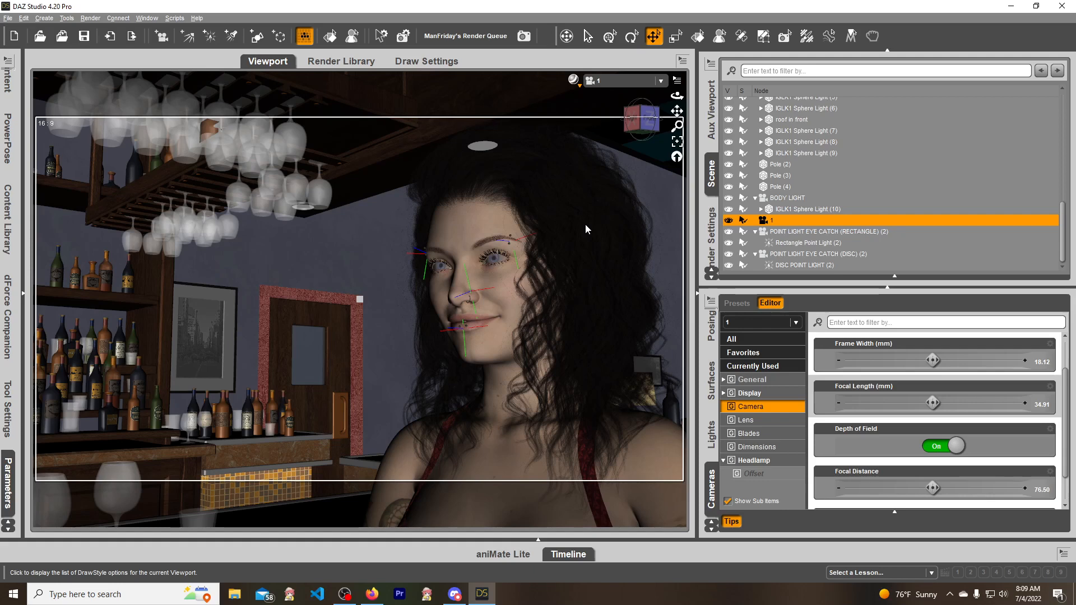
pyautogui.scroll(-1, 974, 441)
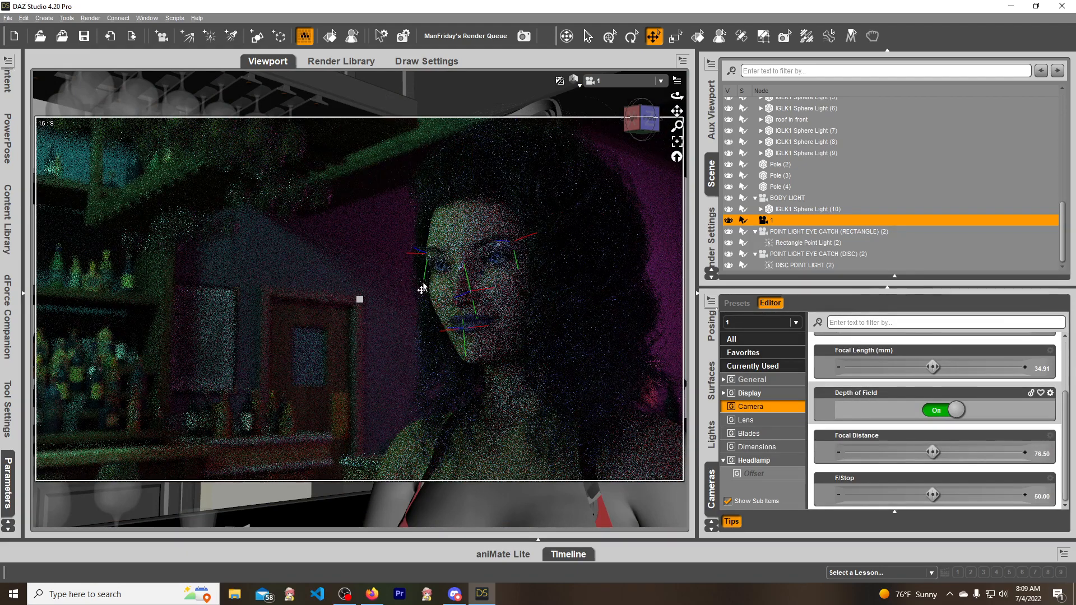
# Set camera 1's F/Stop back to 22 to compare the background blur in the Iray preview
pyautogui.click(1040, 495)
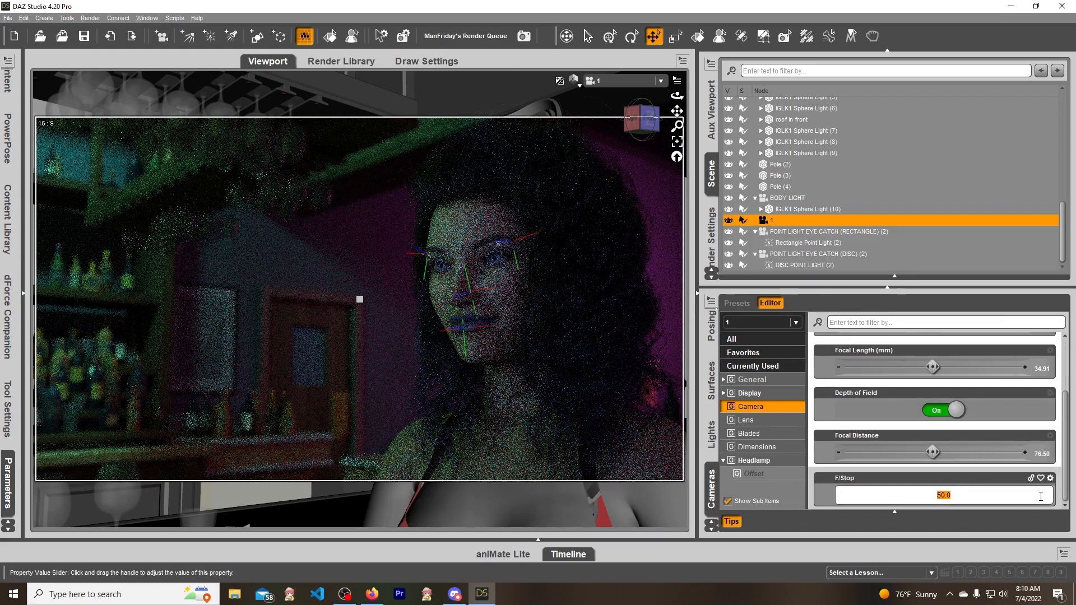
pyautogui.write('22')
pyautogui.press('Return')
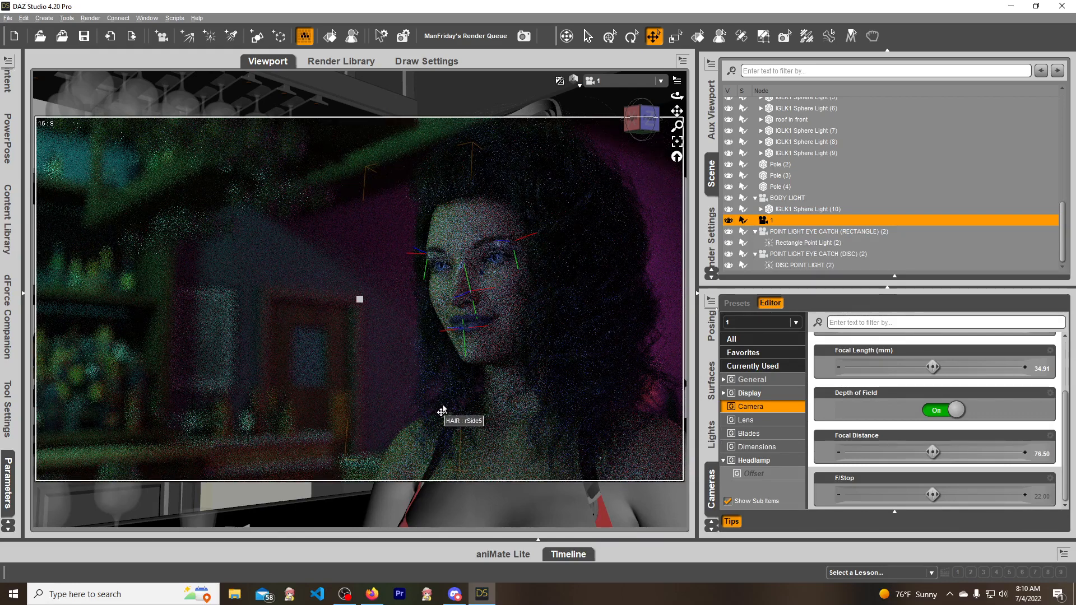
# Set camera 1's F/Stop to 28
pyautogui.click(1042, 496)
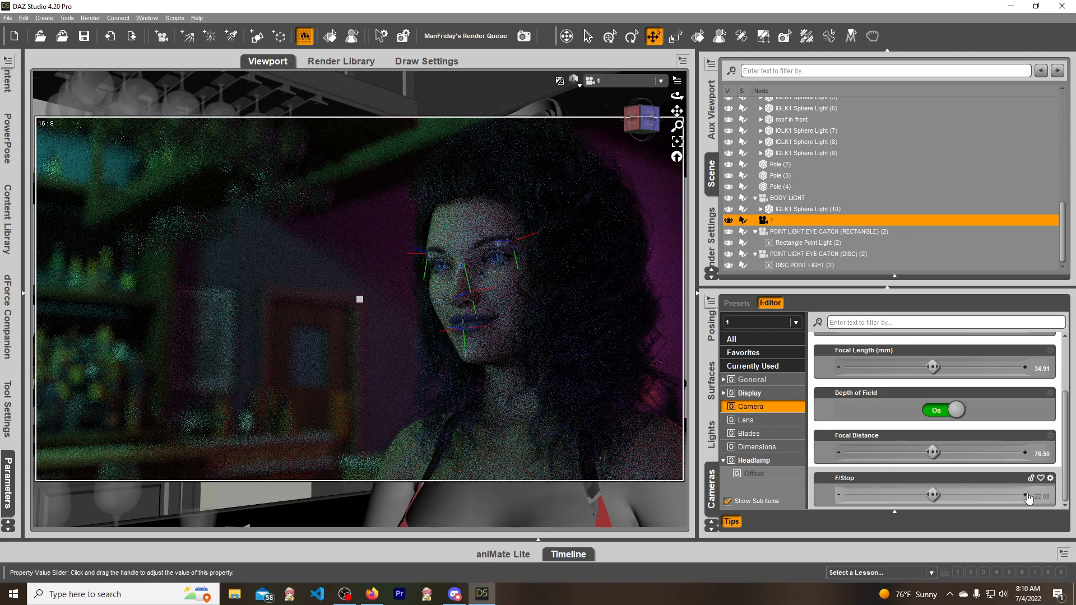
pyautogui.click(1049, 495)
pyautogui.hotkey('ctrl', 'a')
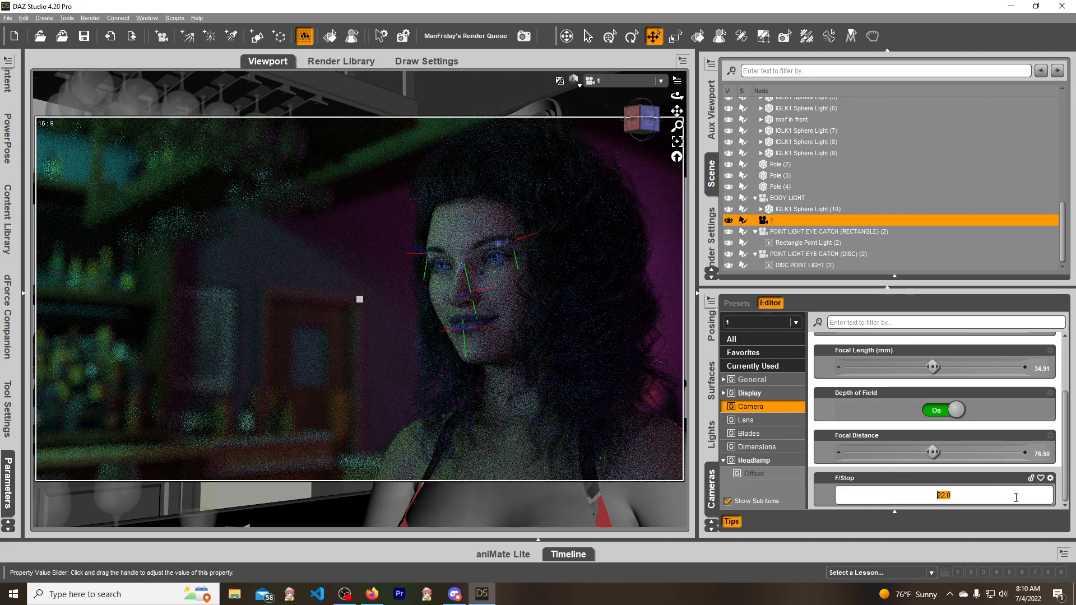
pyautogui.write('28')
pyautogui.press('Return')
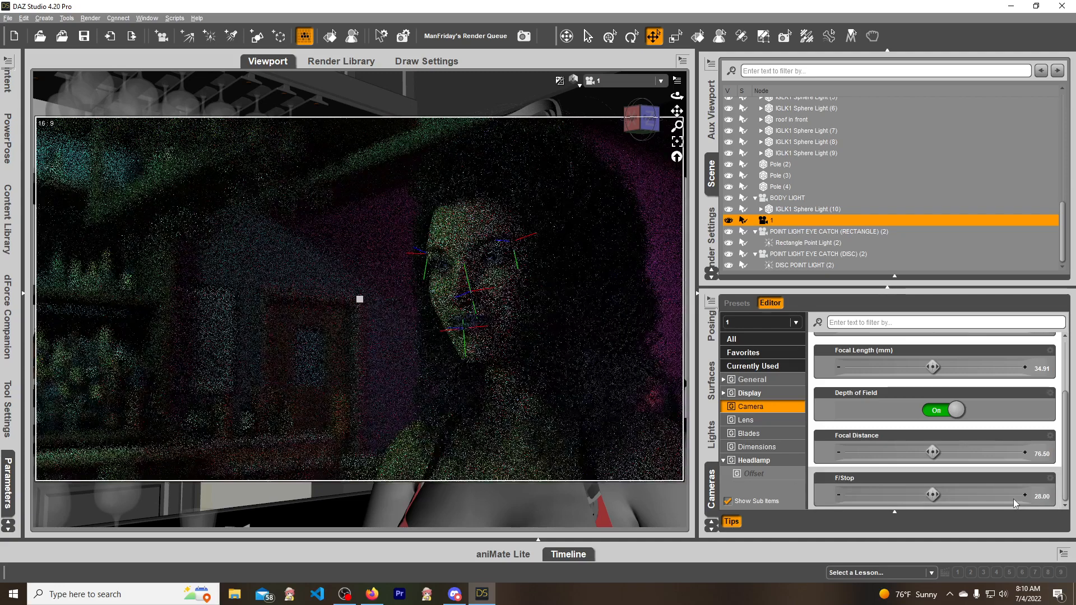